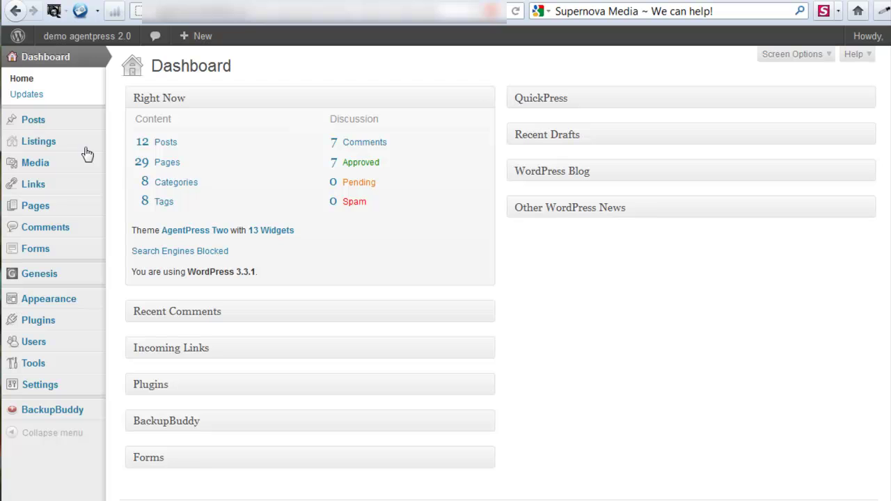
Show the Listings flyout submenu from the Dashboard's left admin menu
mouse_move(65, 146)
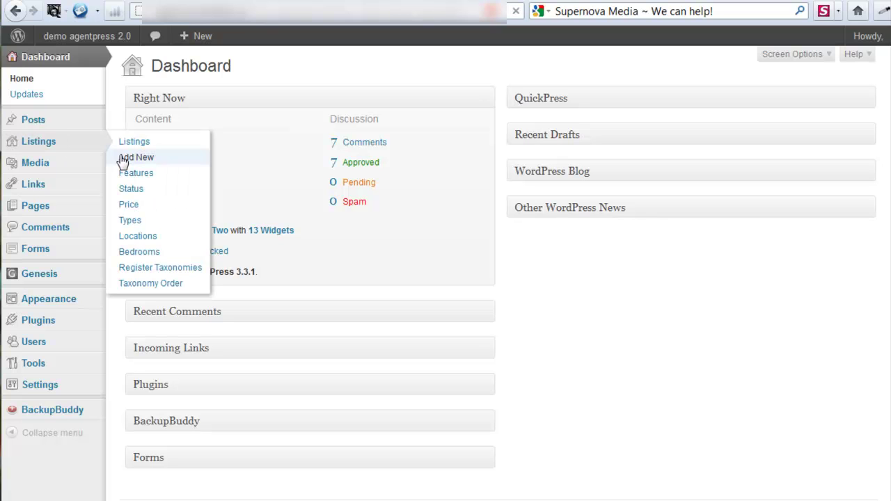
left_click(123, 159)
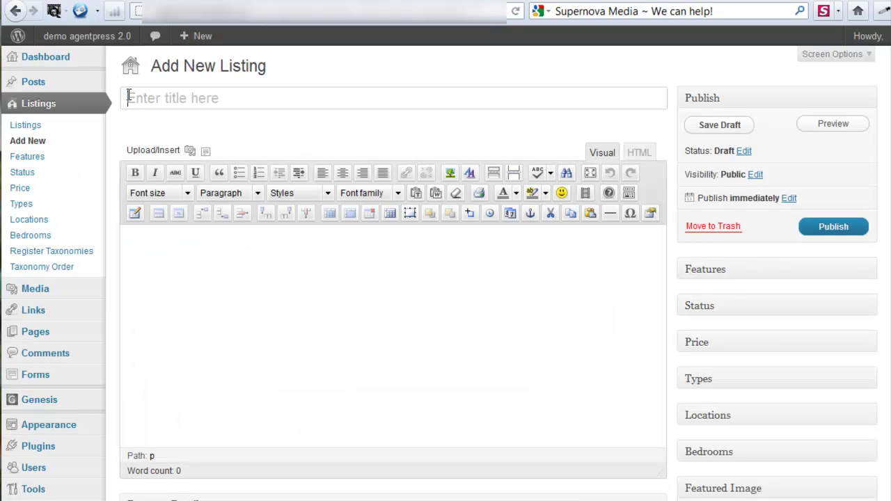
left_click(628, 193)
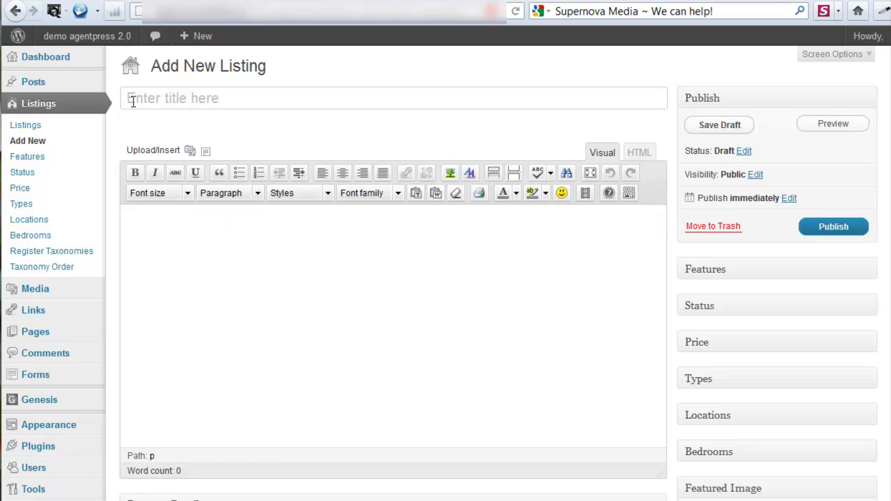
left_click(132, 98)
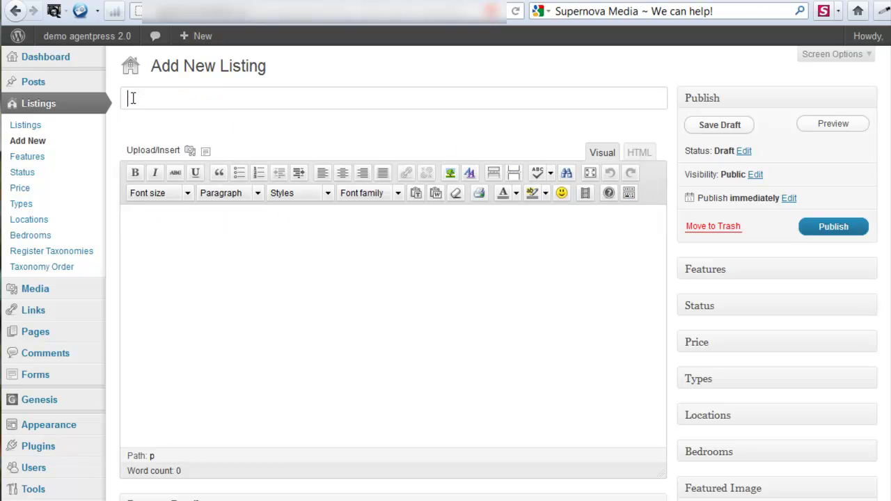
type("25 Smith Street, Luneburg, NS")
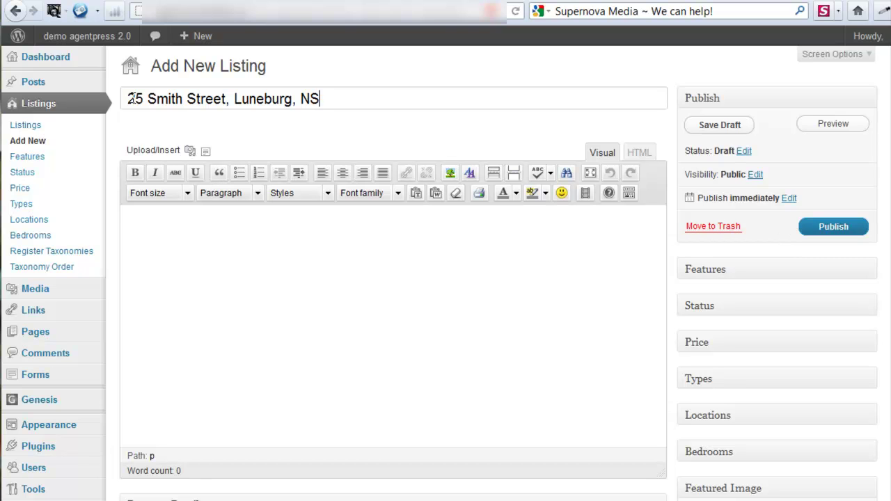
left_click(139, 224)
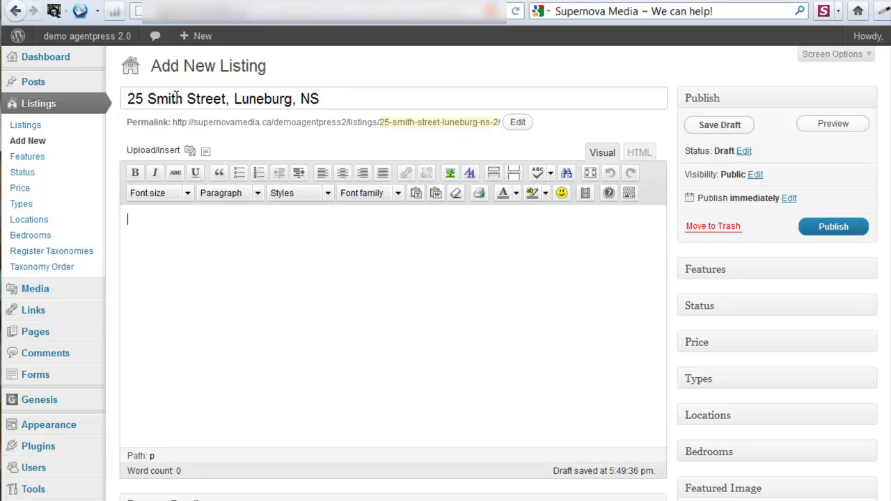
left_click(517, 123)
left_click(508, 123)
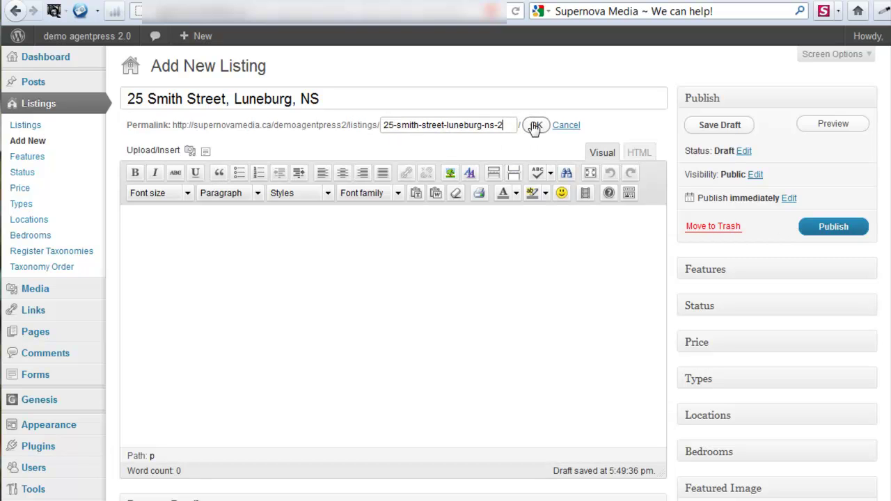
left_click(536, 125)
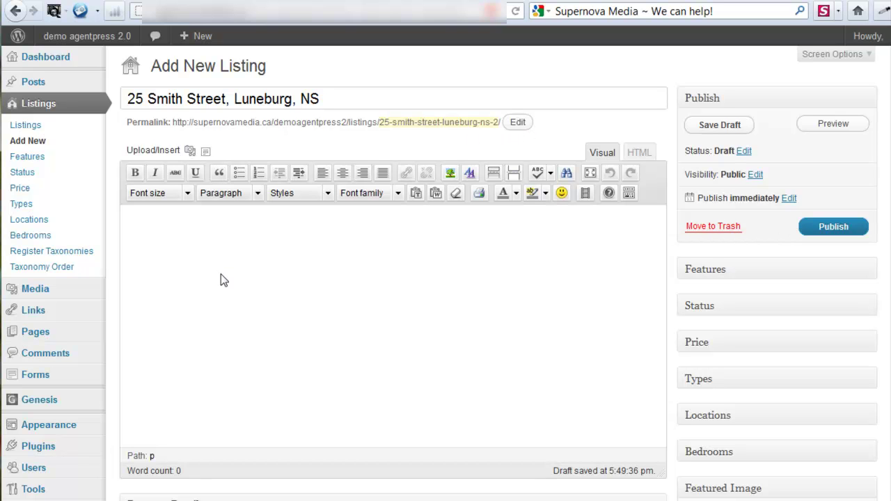
left_click(130, 216)
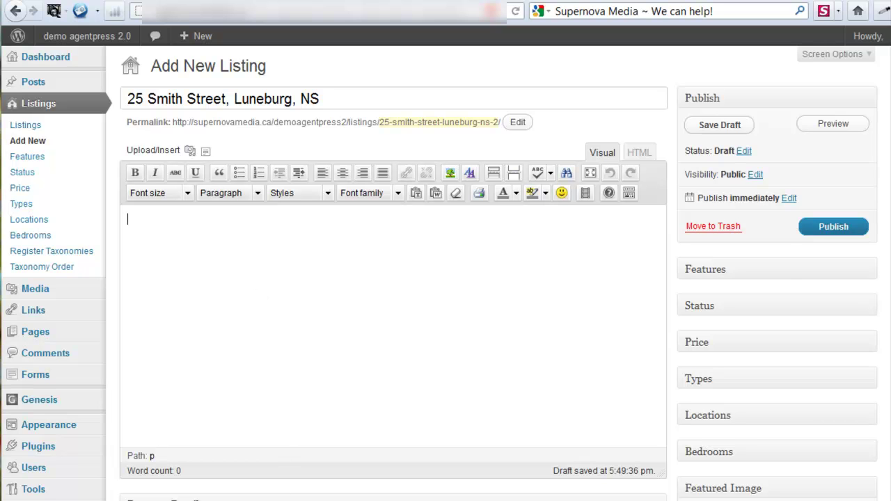
Copy all the prepared property text in Notepad++ and return to the browser
left_click(292, 465)
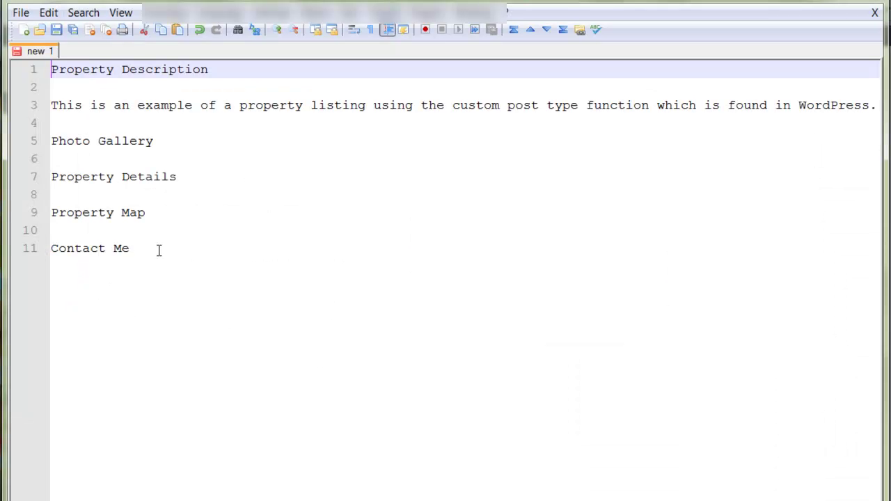
left_click(136, 250, "shift")
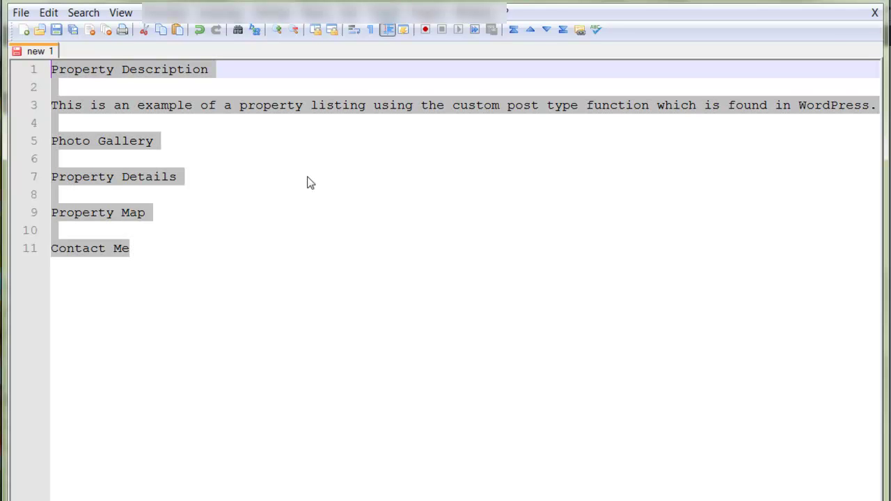
key("alt+Tab")
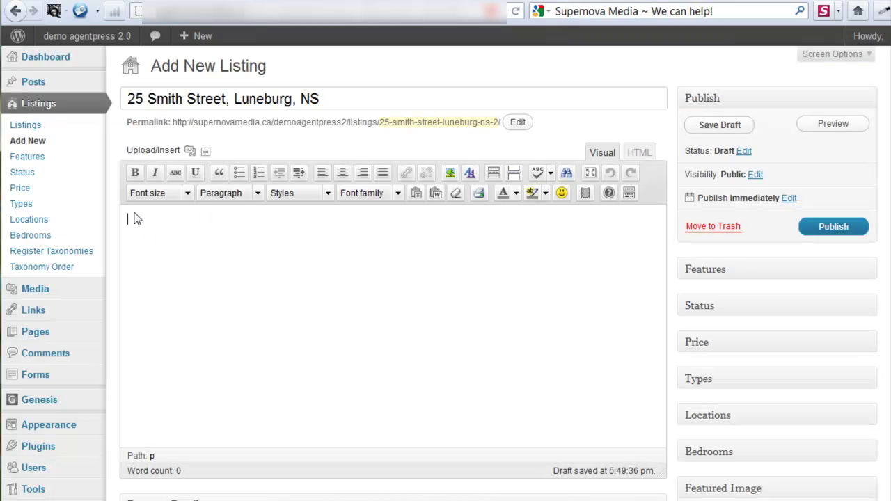
Paste the description and its four section headings, adding a blank line above the description
type("This is an example of a property listing using the custom post type function which is found in WordPress. This allows you to separate your properties from blog posts. Here you can upload images, enter property details and showcase maps and videos. This is an example of a property listing using the custom post type function which is found in WordPress. This allows you to separate your properties from blog posts. Here you can upload images, enter property details and showcase maps and videos. This is an example of a property listing using the custom post type function which is found in WordPress. This allows you to separate your properties from blog posts. Here you can upload images, enter property details and showcase maps and videos. This is an example of a property listing using the custom post type function which is found in WordPress. This allows you to separate your properties from blog posts. Here you can upload images, enter property details and showcase maps and videos.  Photo Gallery  Property Details  Property Map  Contact Me")
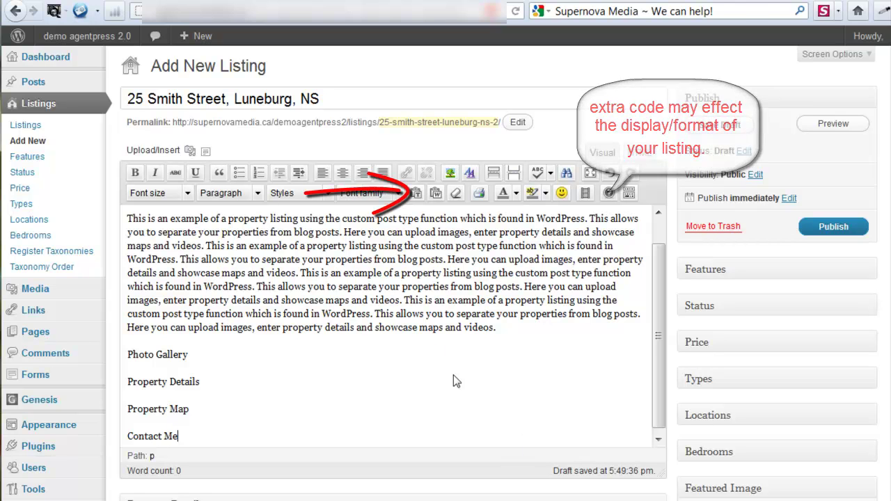
left_click(130, 220)
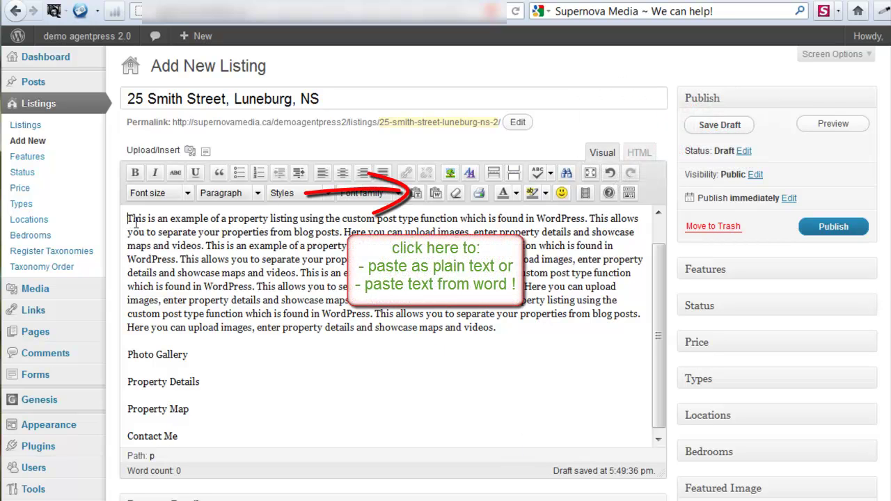
key("Return")
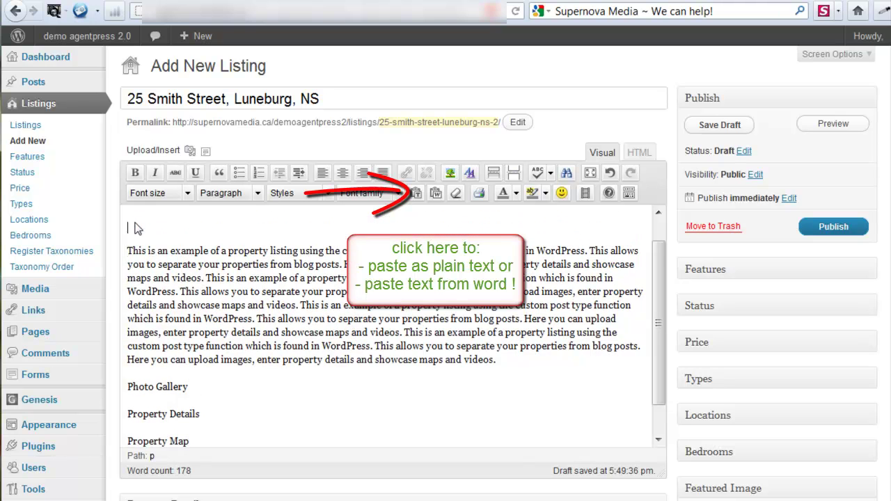
Upload 20-smith-street, set it as featured image, and insert it atop the listing body
left_click(191, 152)
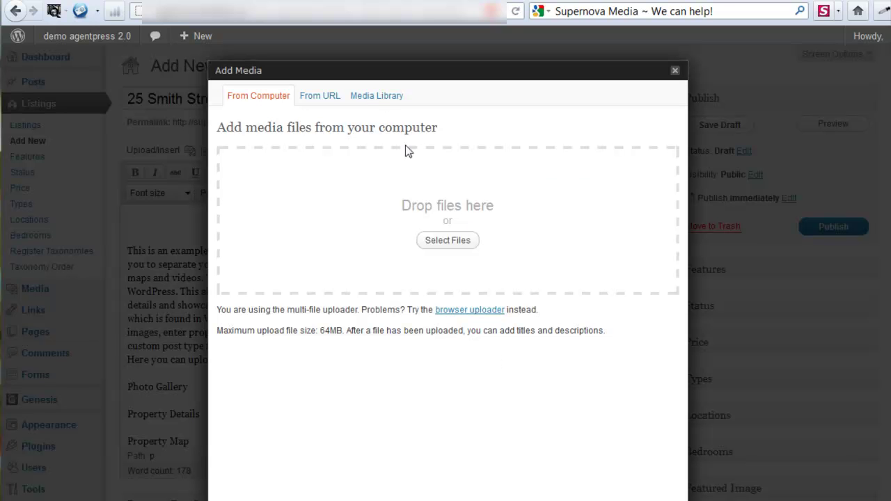
left_click(452, 240)
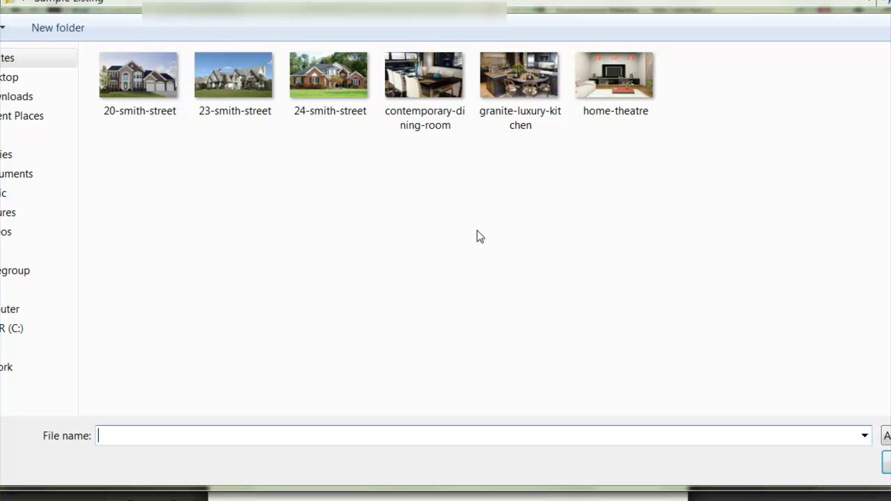
left_click(139, 98)
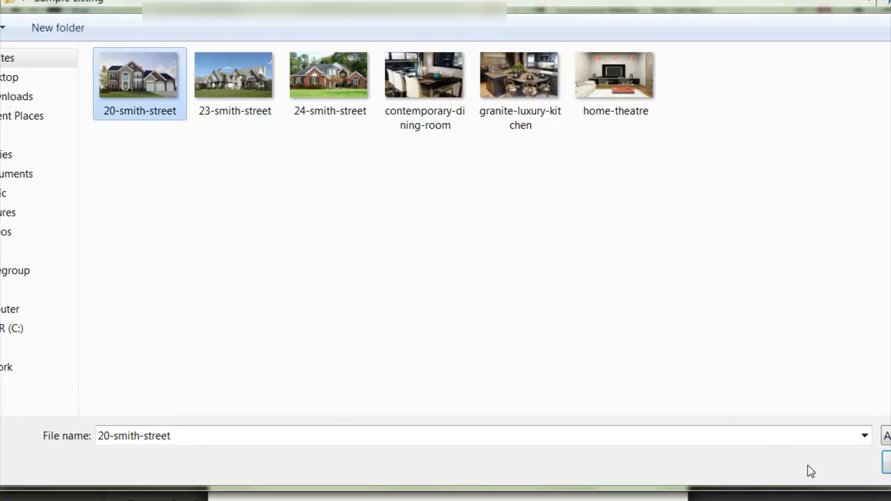
left_click(885, 462)
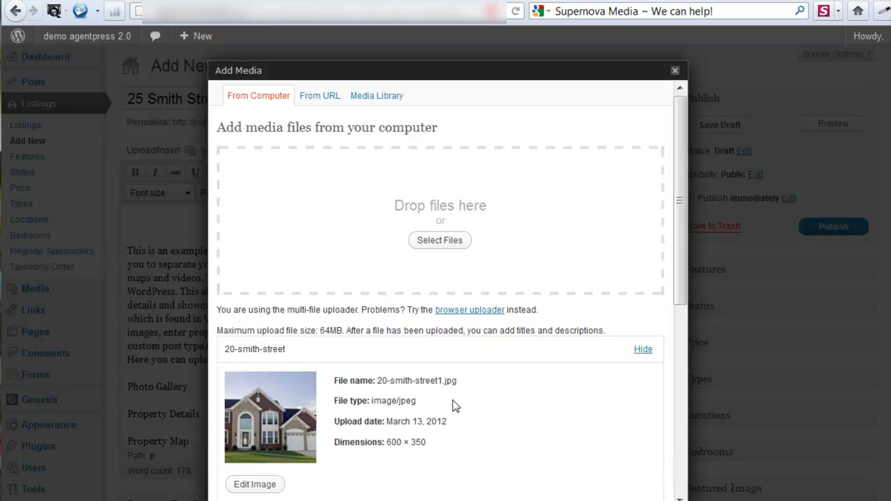
scroll(452, 400, "down", 8)
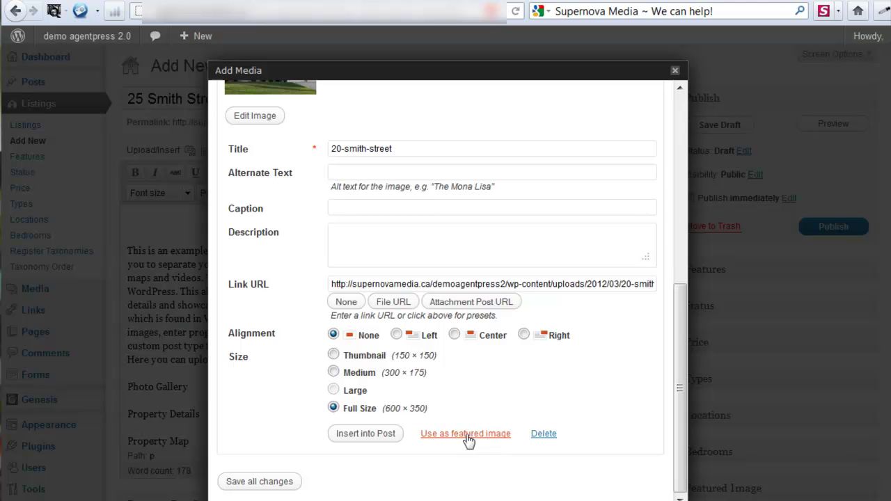
left_click(466, 434)
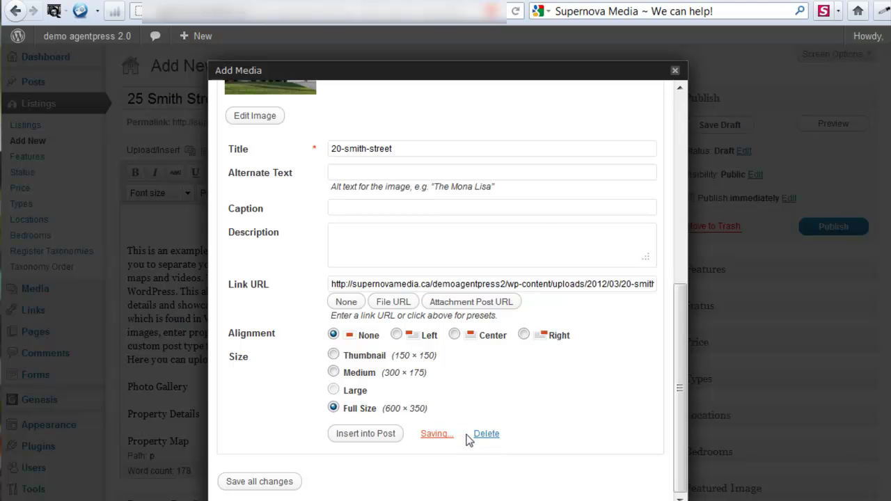
left_click(378, 434)
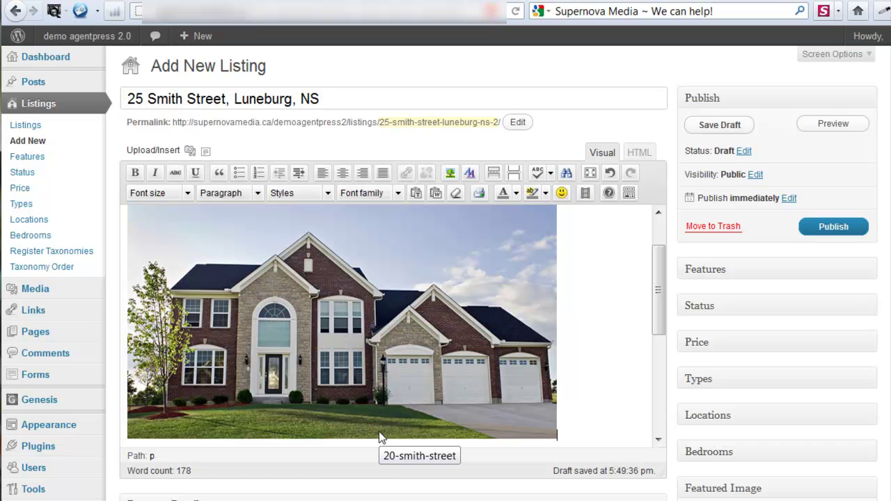
Go back to the Add New Listing tab and place the cursor in the description text
scroll(573, 318, "down", 5)
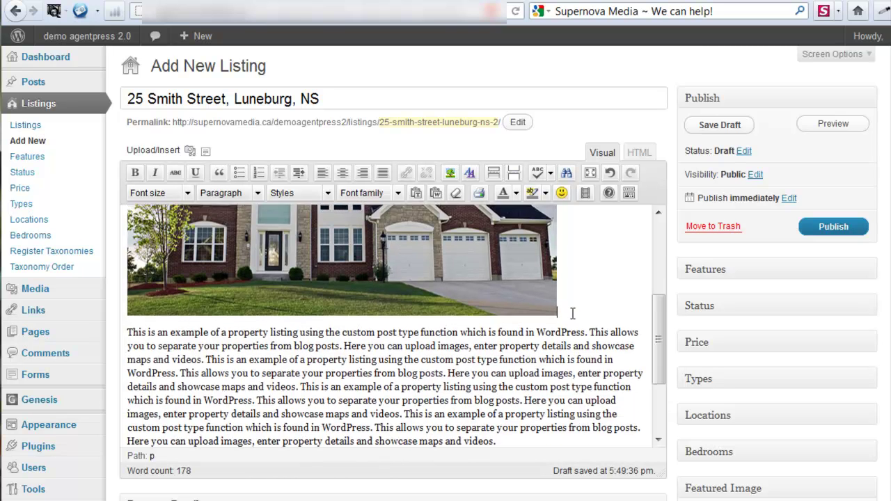
scroll(516, 421, "down", 3)
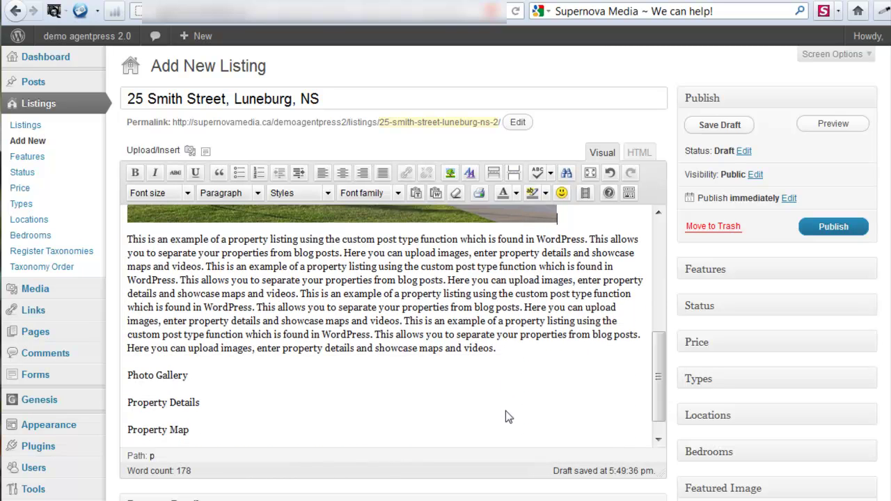
scroll(851, 410, "down", 1)
scroll(805, 372, "down", 5)
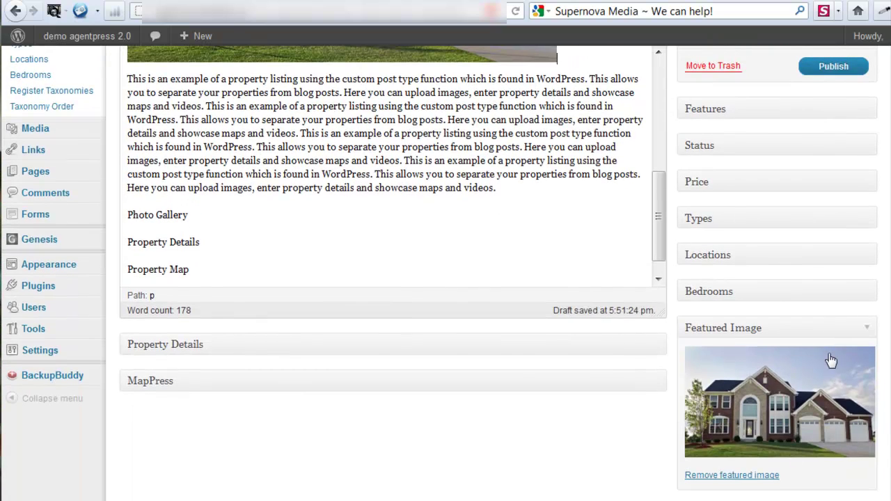
scroll(414, 278, "up", 3)
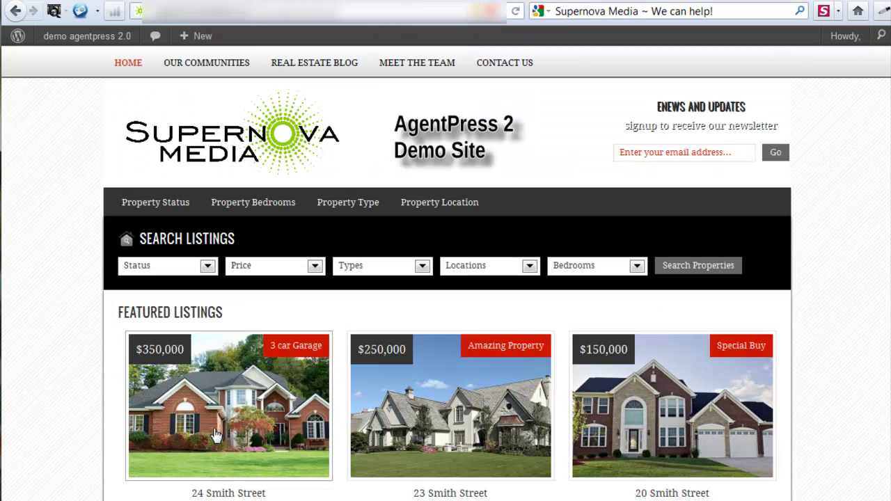
left_click(417, 10)
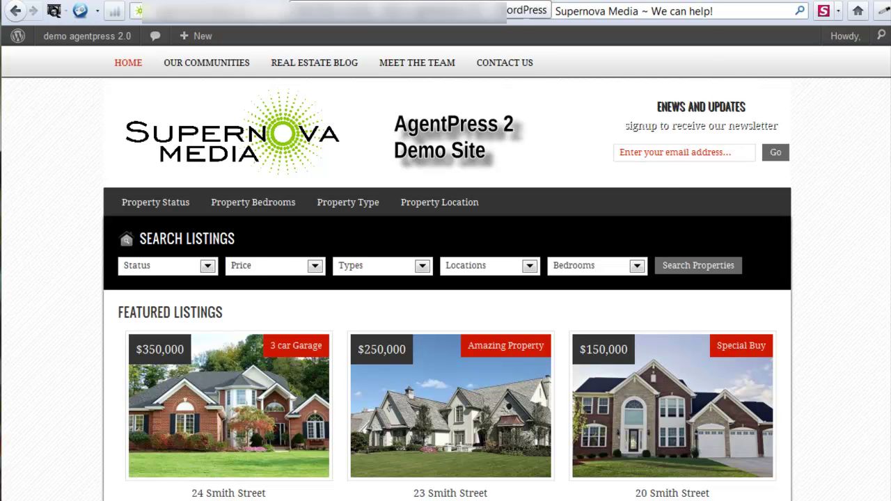
left_click_drag(644, 206, 650, 190)
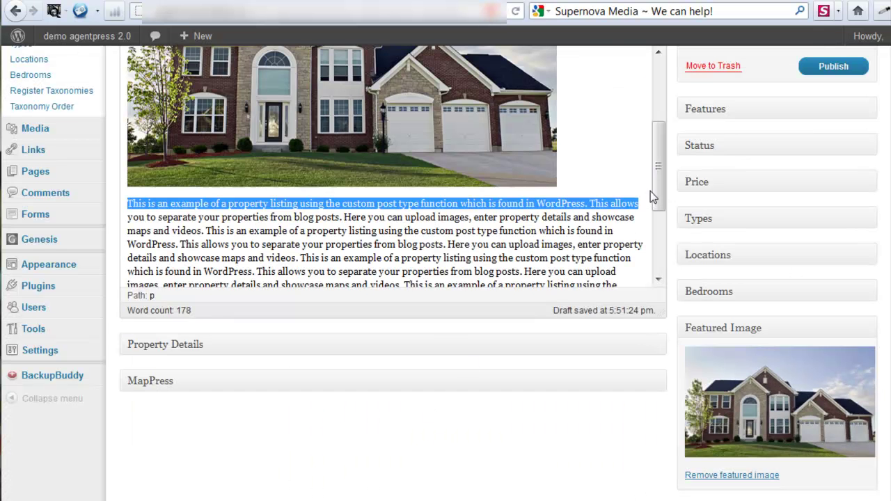
left_click(603, 245)
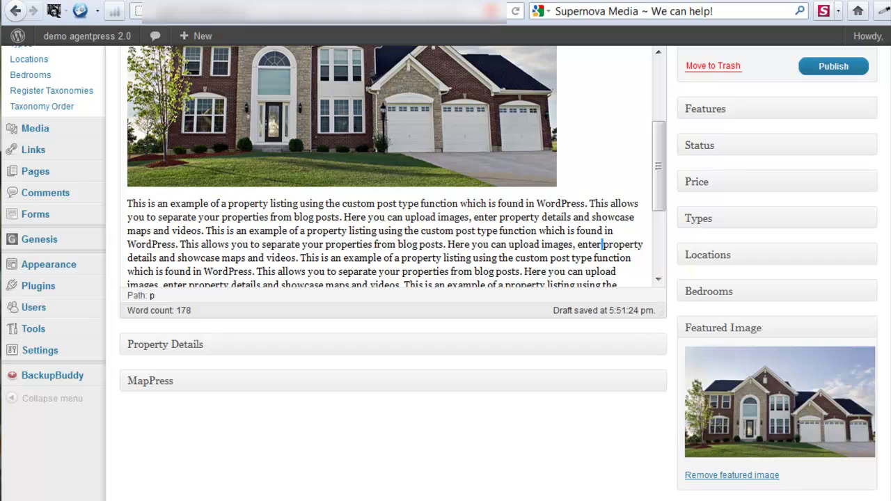
scroll(674, 304, "up", 2)
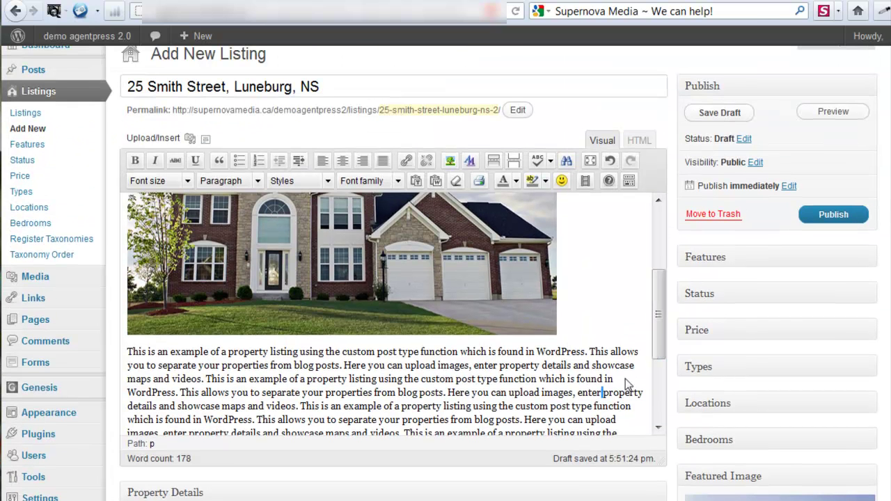
scroll(659, 359, "down", 2)
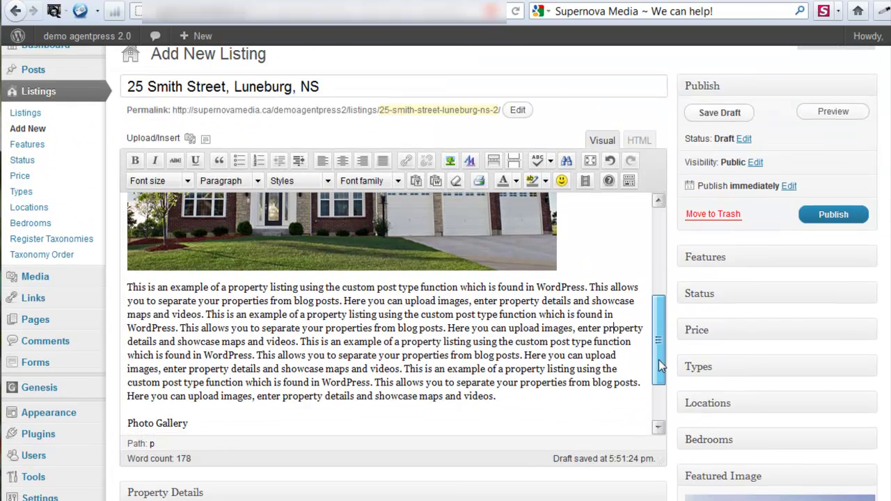
Justify the property description paragraph below the house photo
left_click_drag(499, 397, 120, 291)
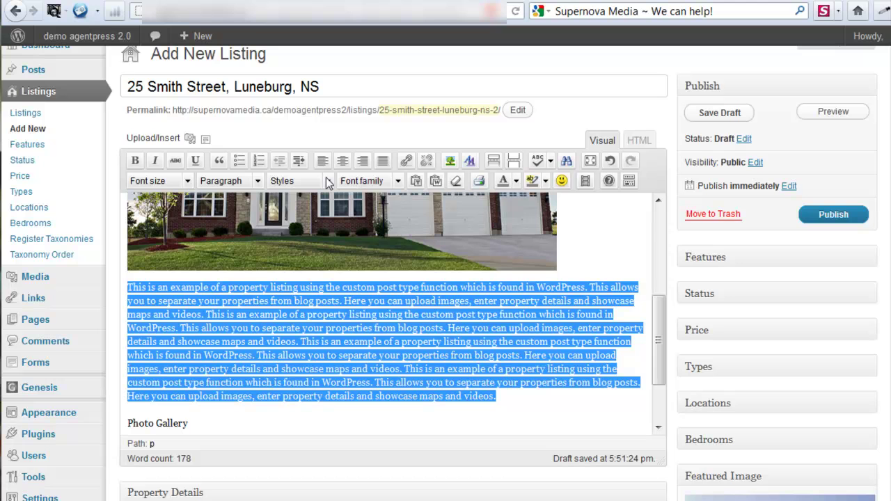
left_click(381, 161)
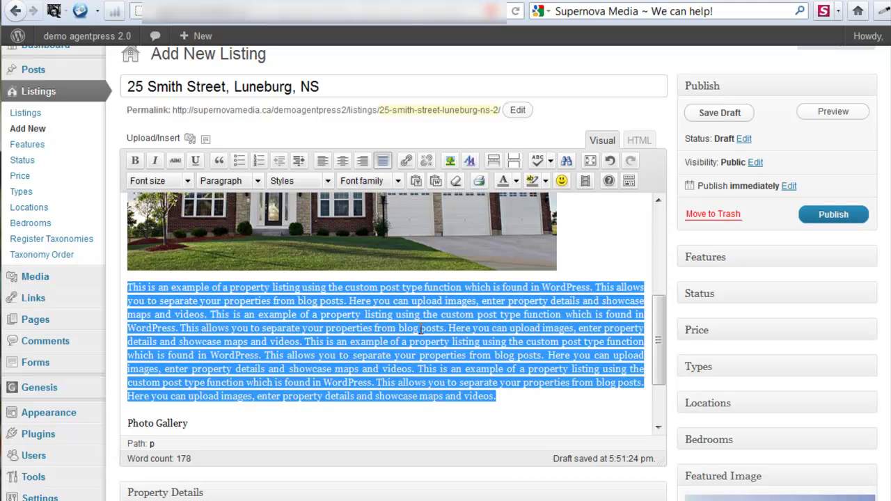
left_click(517, 405)
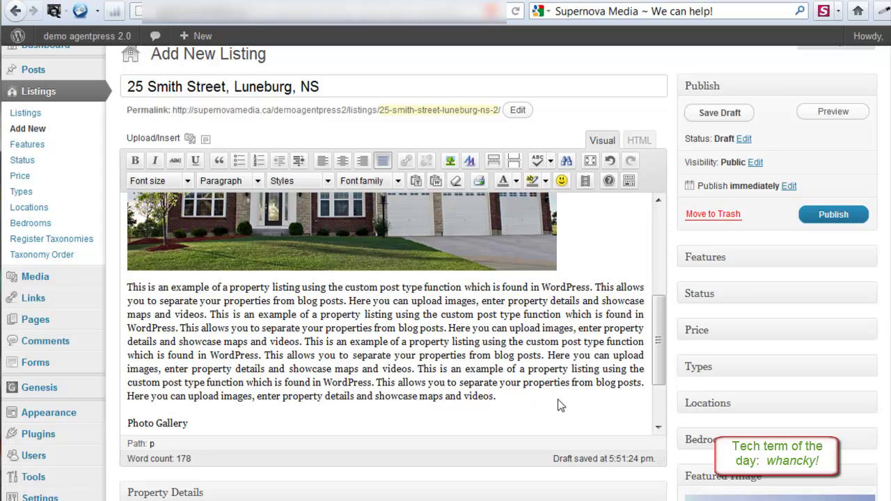
scroll(521, 394, "up", 3)
scroll(518, 395, "up", 1)
scroll(453, 362, "down", 1)
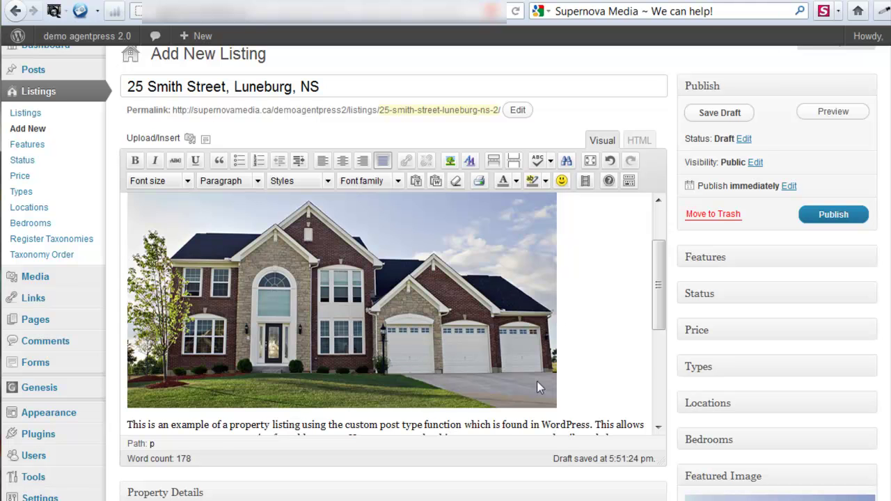
scroll(536, 380, "down", 2)
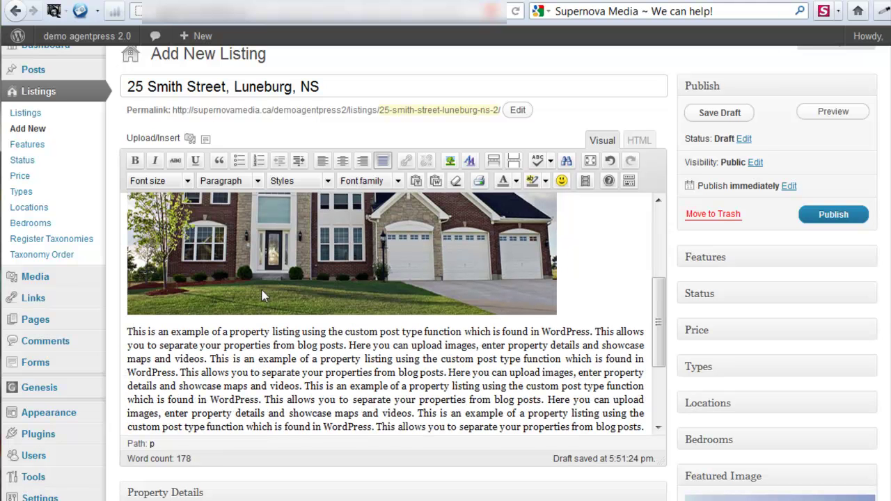
scroll(264, 296, "down", 3)
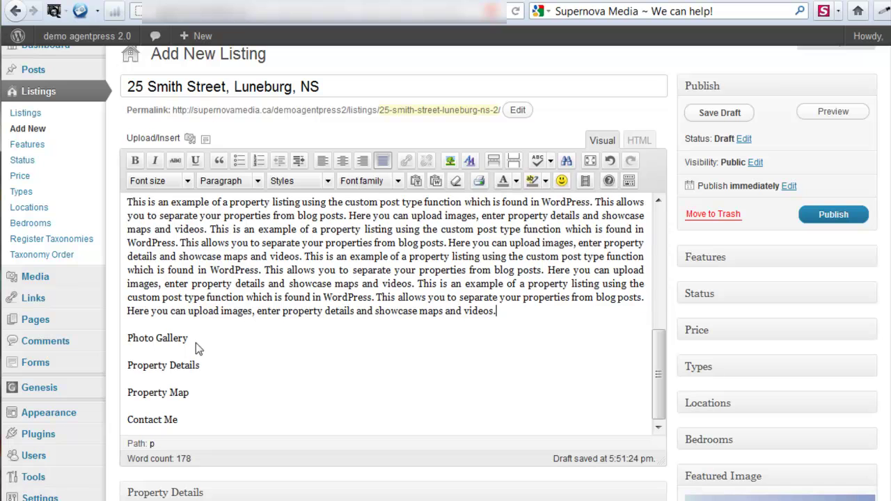
Add an empty line under Photo Gallery and choose six photos: 20/23/24-smith-street, dining room, kitchen, home theatre
left_click(192, 339)
key("Return")
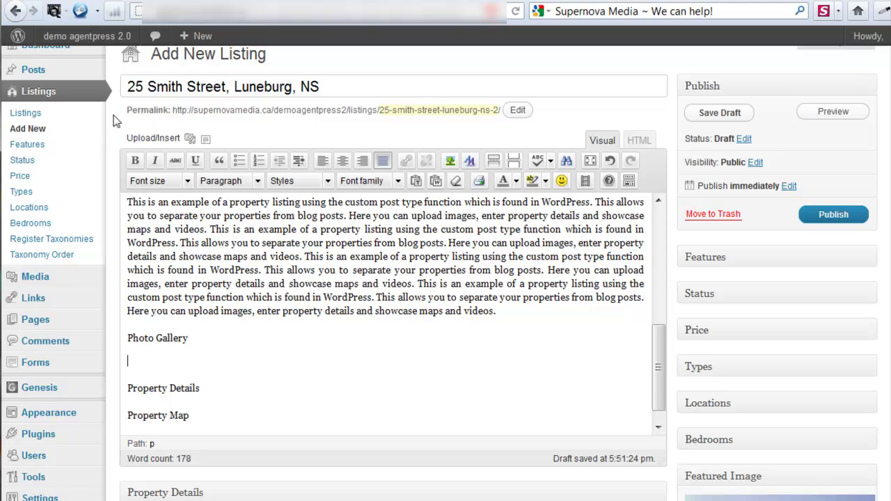
left_click(190, 139)
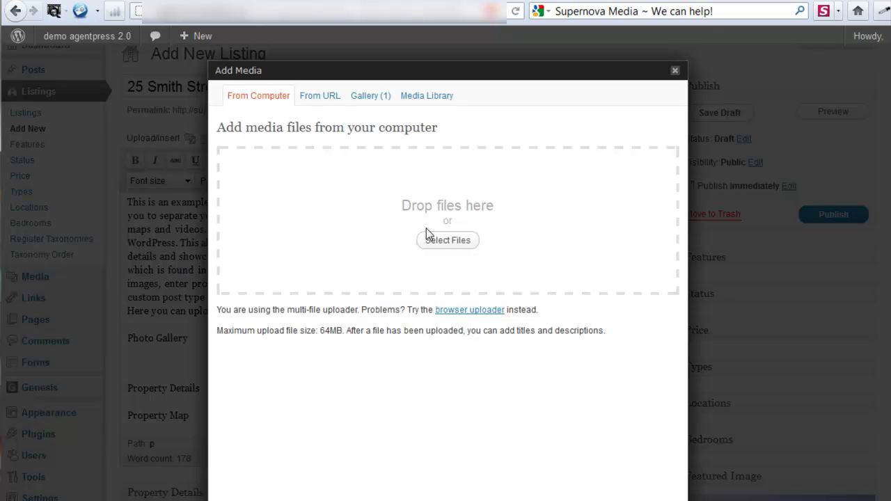
left_click(436, 244)
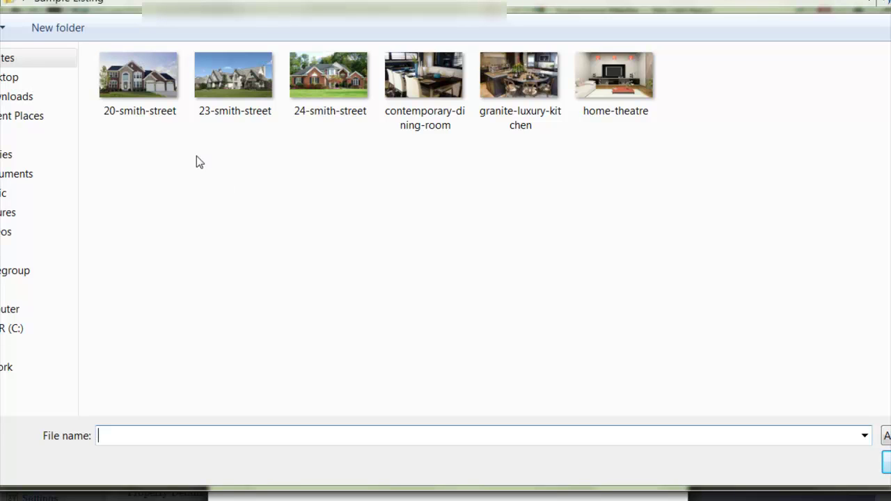
left_click(140, 103)
left_click(235, 105, "ctrl")
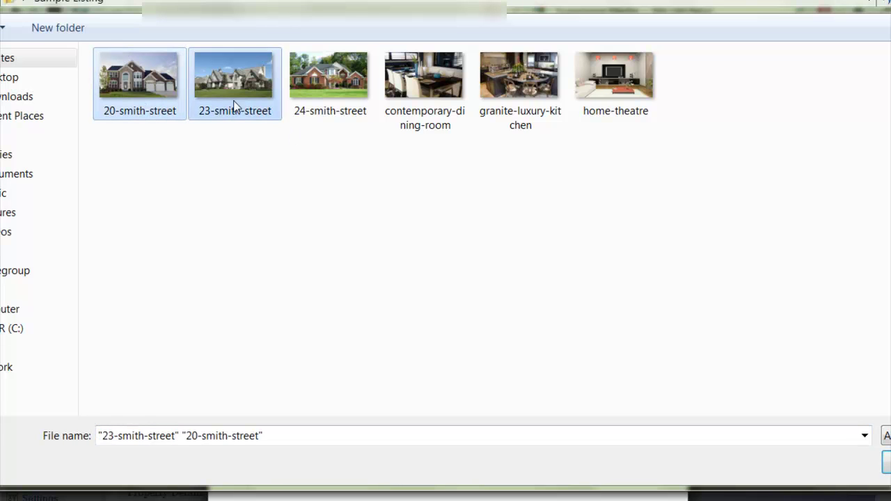
left_click(329, 104, "ctrl")
left_click(428, 105, "ctrl")
left_click(531, 113, "ctrl")
left_click(589, 114, "ctrl")
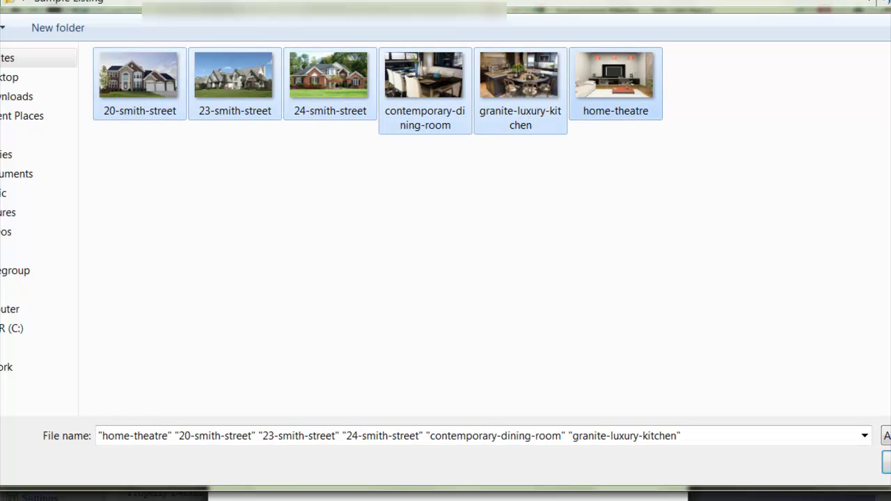
Upload the six photos and save all changes, bringing the gallery to seven images
left_click(886, 462)
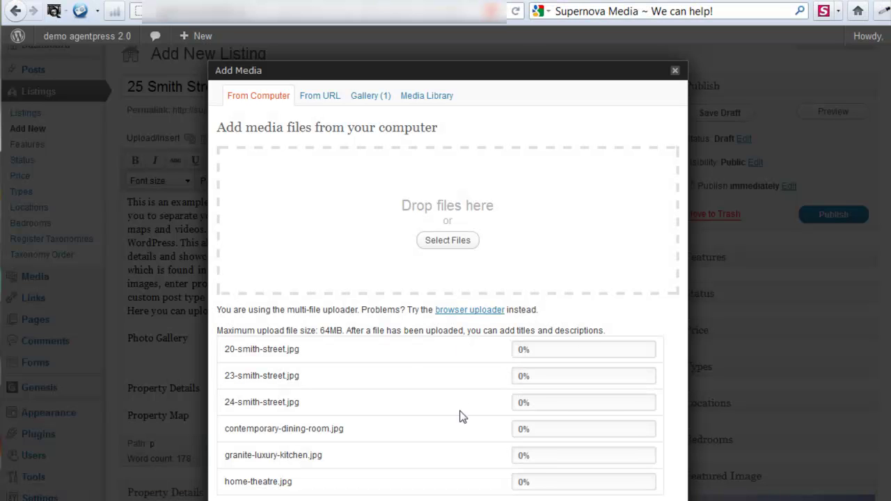
scroll(411, 361, "down", 2)
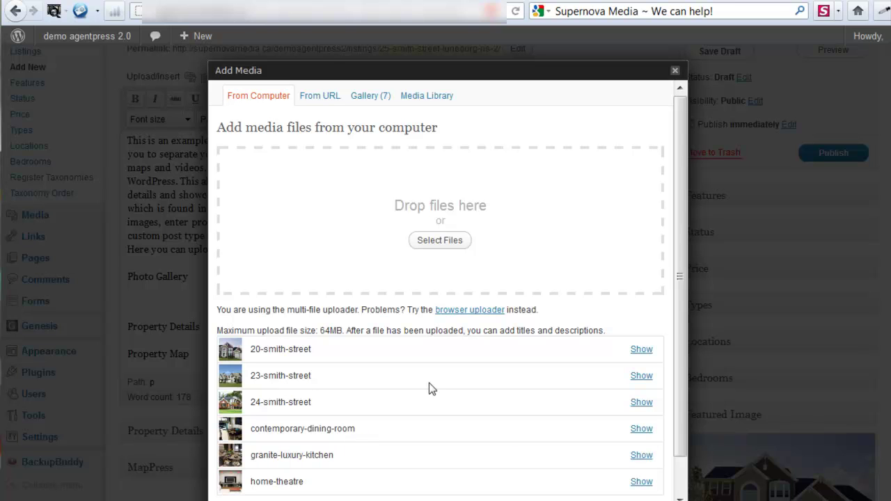
scroll(429, 388, "down", 1)
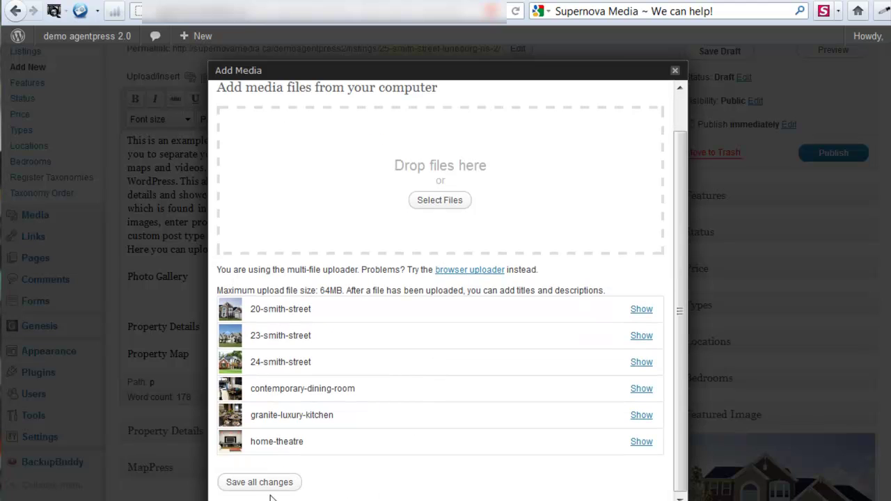
left_click(232, 485)
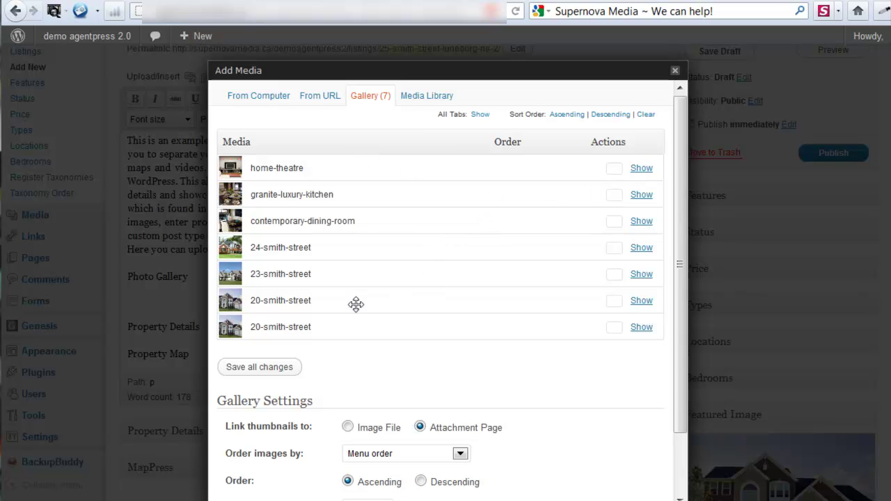
Reorder the gallery with 20-smith-street first and 24-smith-street second, then insert it under Photo Gallery
left_click_drag(394, 330, 395, 171)
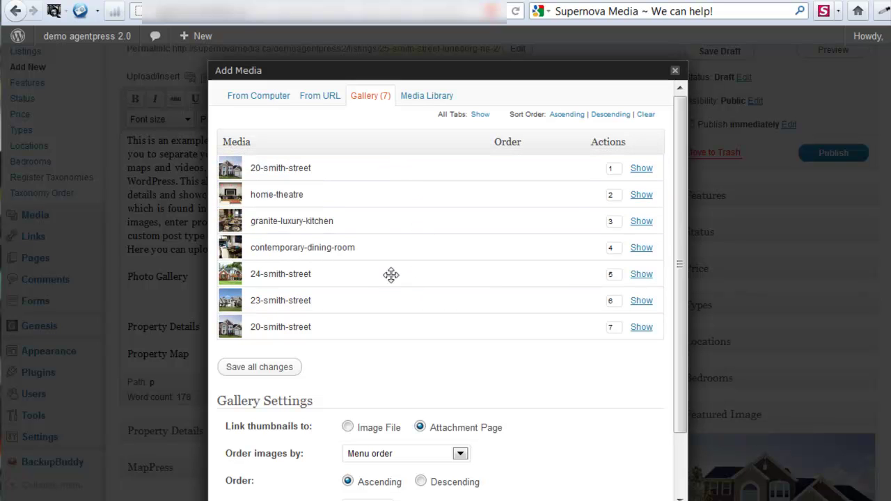
left_click_drag(376, 276, 376, 201)
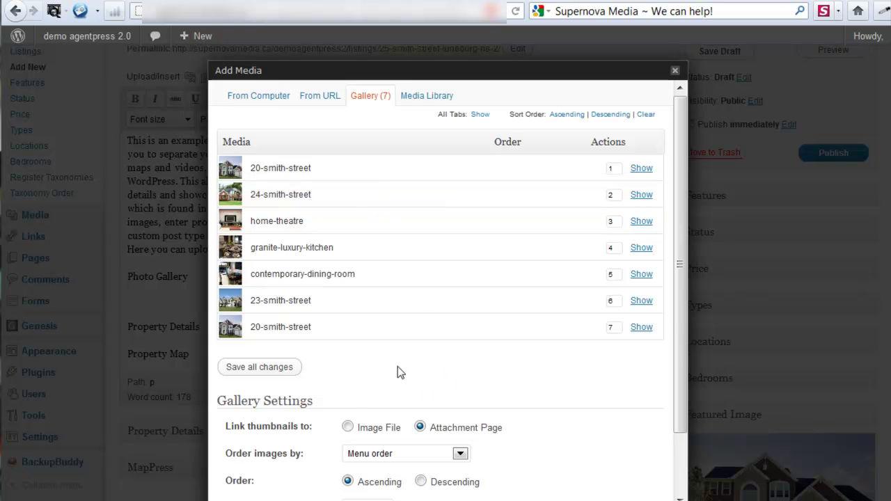
scroll(424, 348, "down", 2)
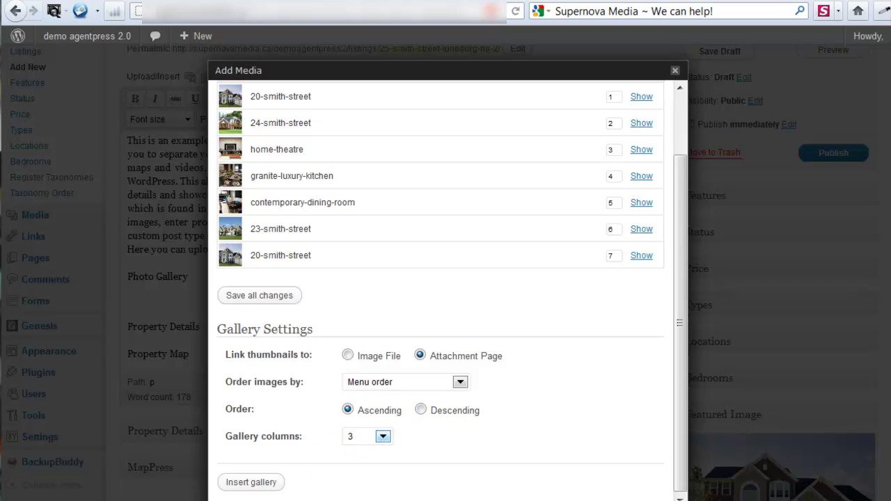
left_click(250, 483)
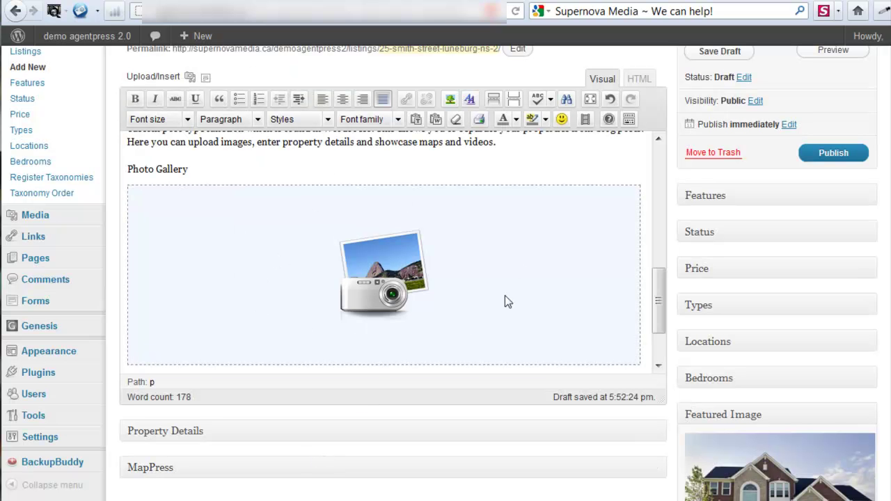
Publish the 25 Smith Street, Luneburg, NS listing and open its preview in a new tab
scroll(610, 265, "up", 3)
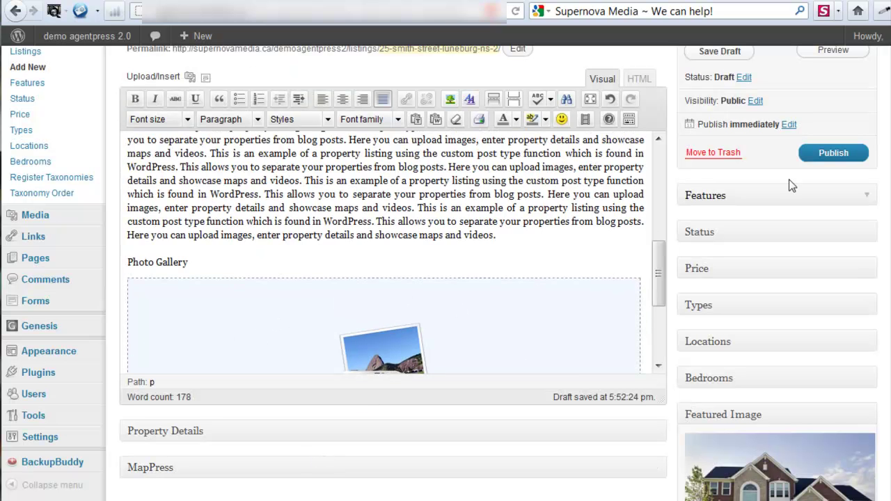
left_click(824, 157)
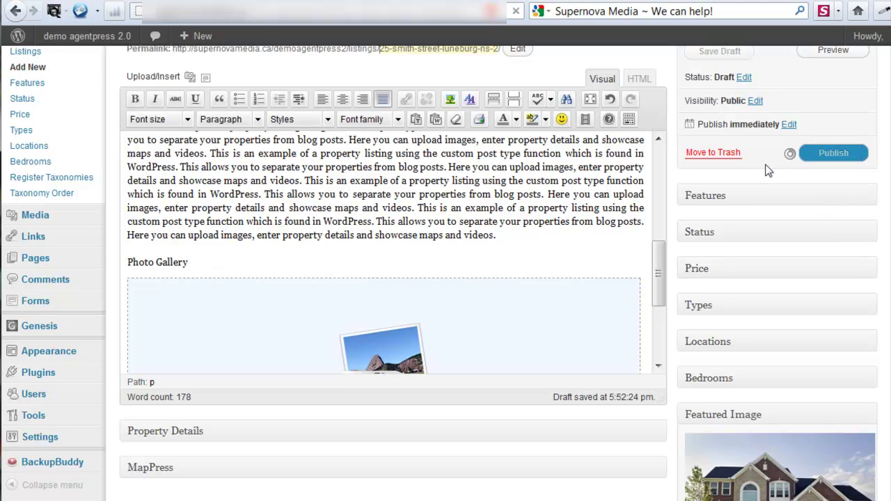
scroll(768, 170, "up", 3)
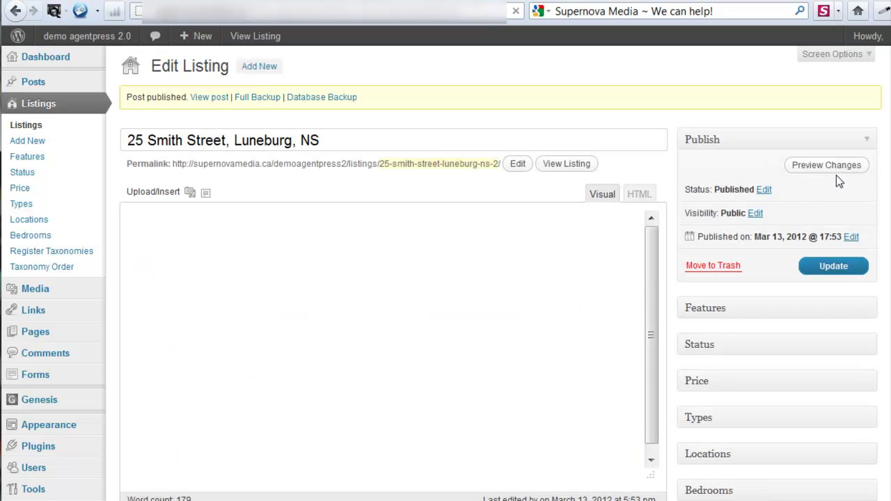
left_click(823, 169)
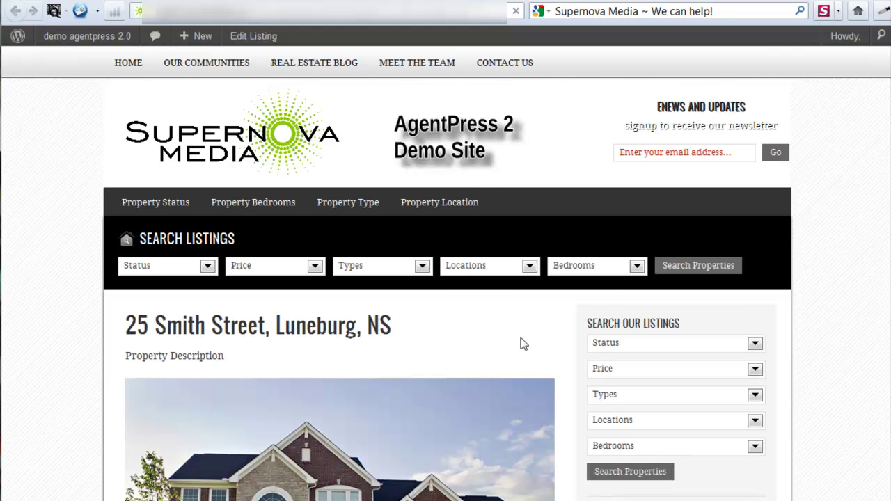
View gallery photos two through four enlarged in the lightbox, then return to Edit Listing
scroll(523, 344, "down", 3)
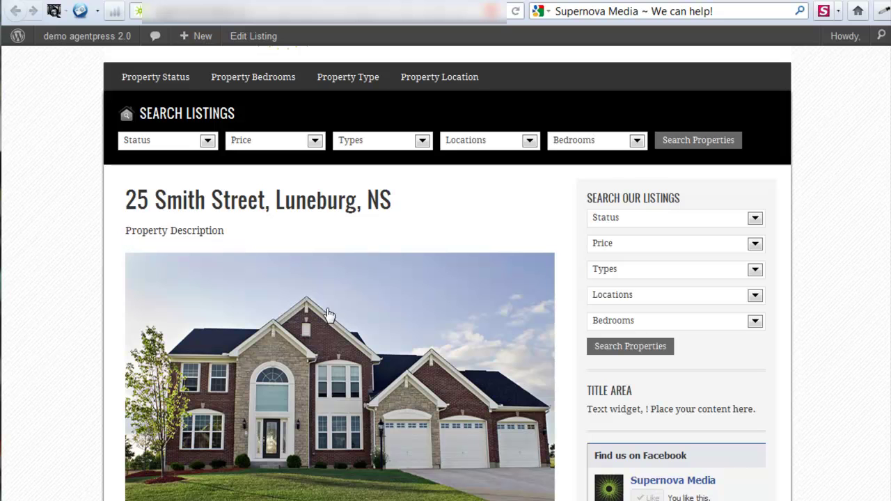
scroll(326, 336, "down", 2)
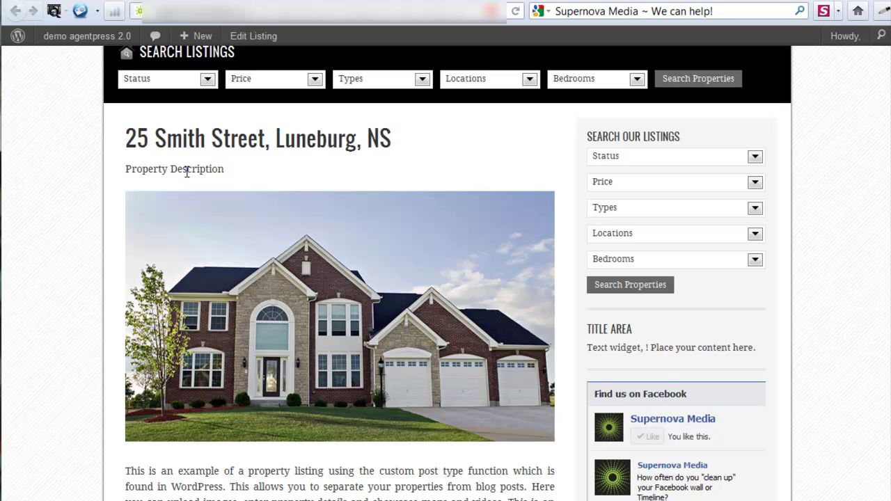
scroll(341, 372, "down", 4)
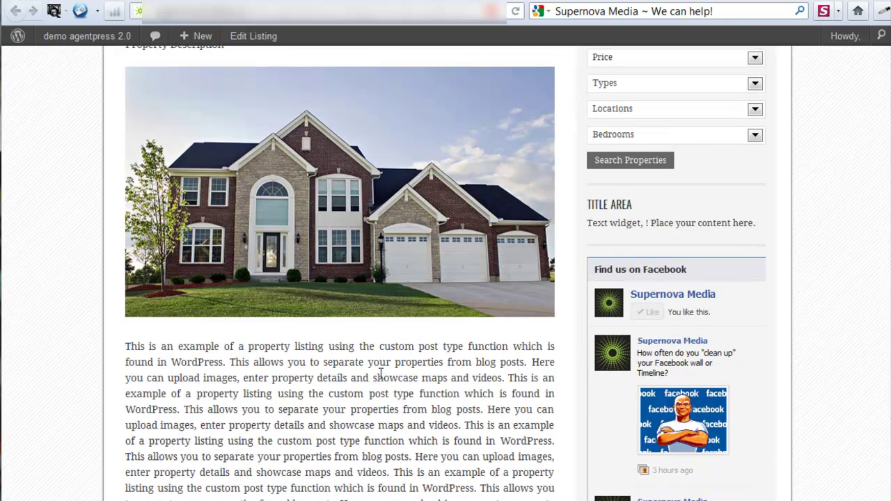
scroll(396, 382, "down", 8)
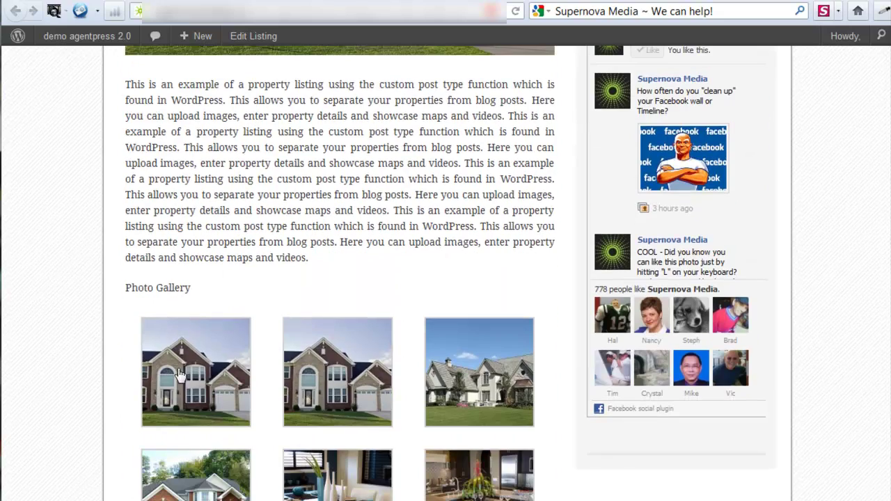
scroll(484, 378, "down", 4)
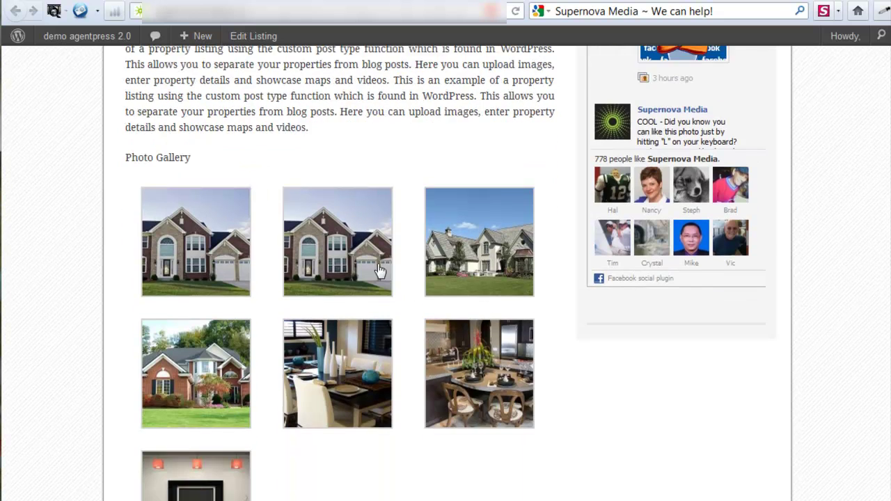
left_click(317, 272)
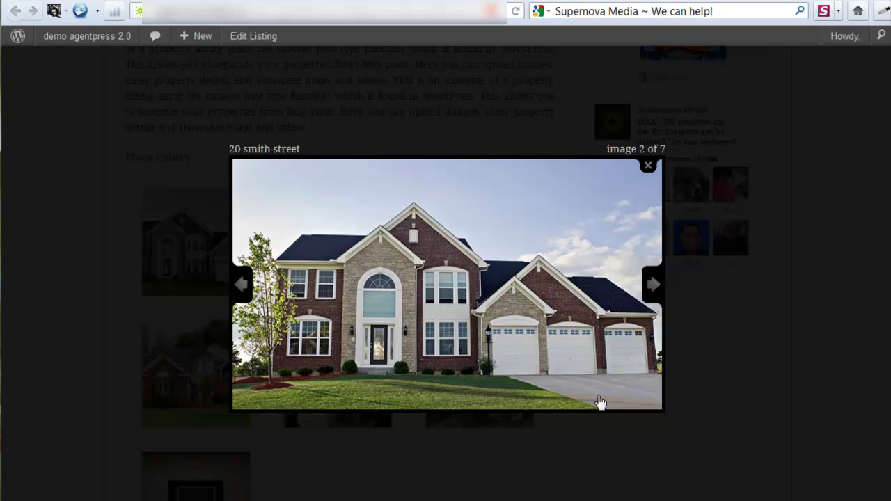
left_click(652, 286)
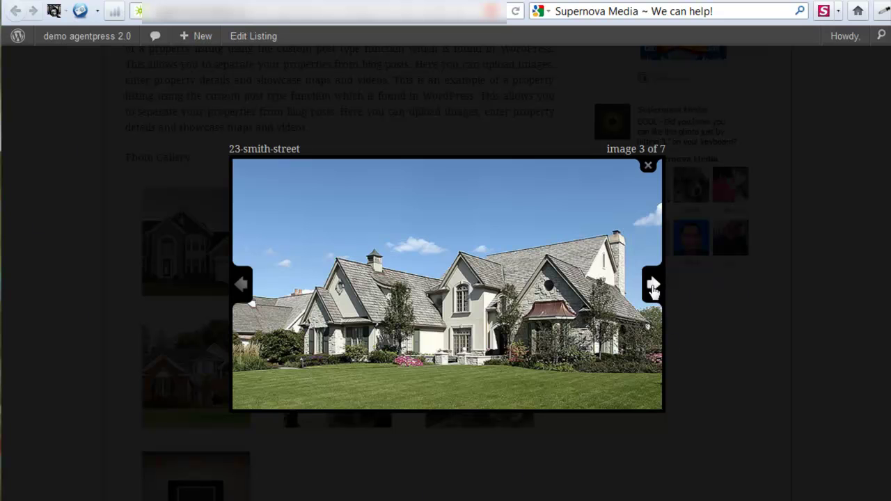
left_click(653, 287)
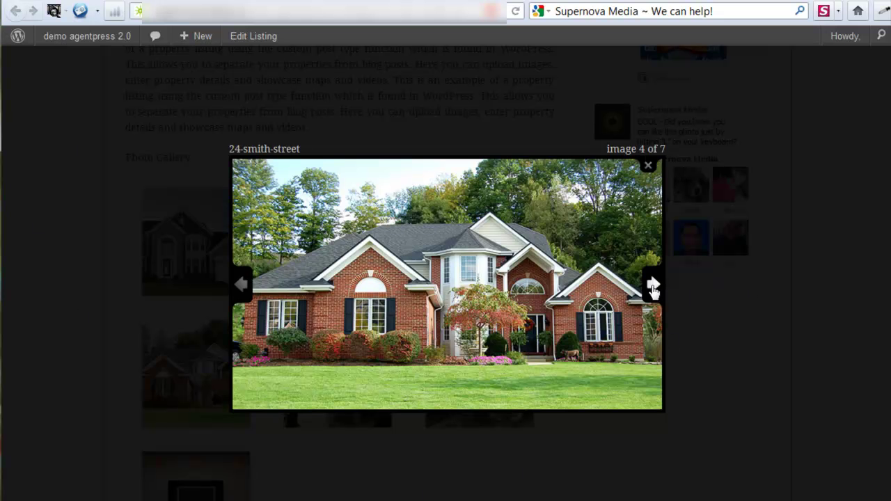
left_click(648, 167)
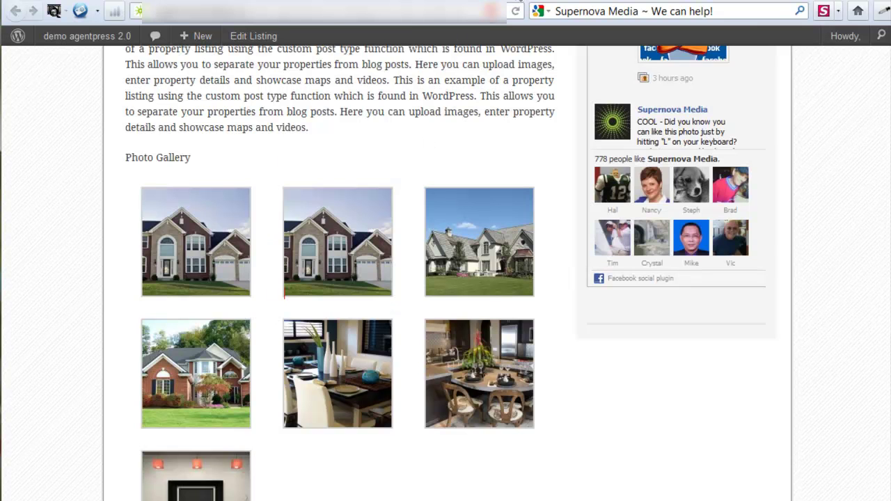
left_click(15, 10)
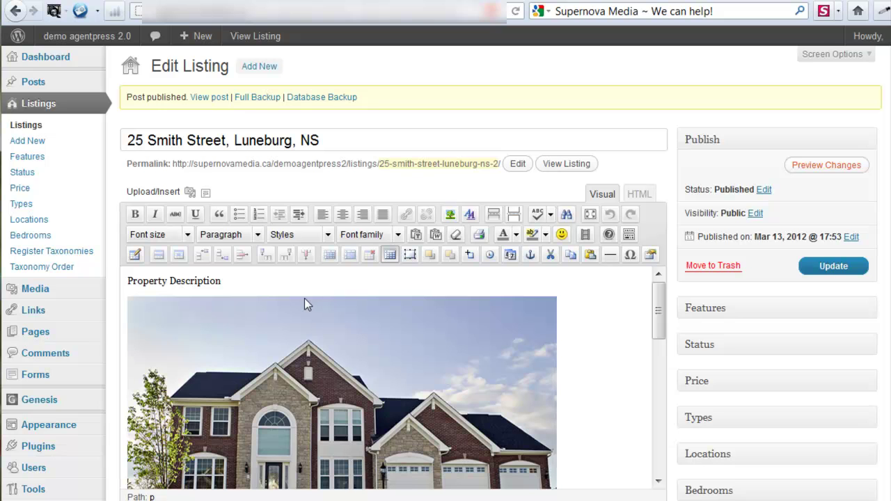
Cut the Property Description label from above the house photo
scroll(410, 381, "down", 5)
scroll(410, 382, "up", 5)
left_click_drag(223, 282, 140, 281)
key("ctrl+c")
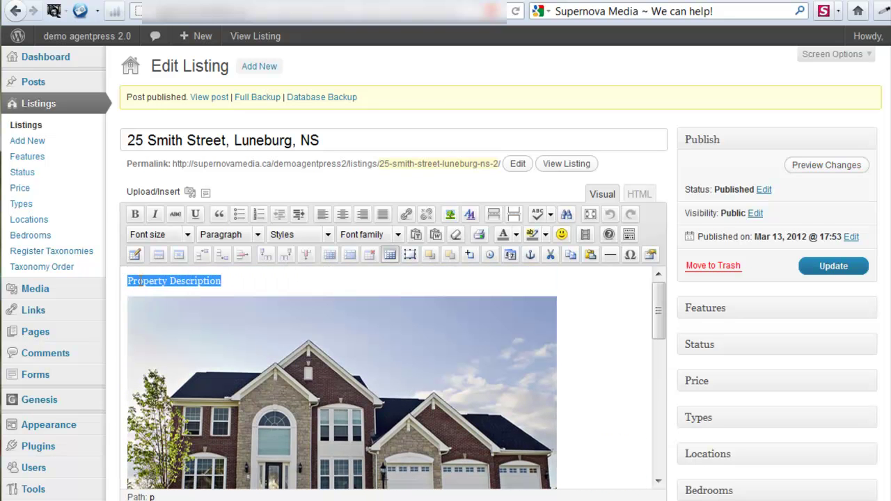
right_click(140, 282)
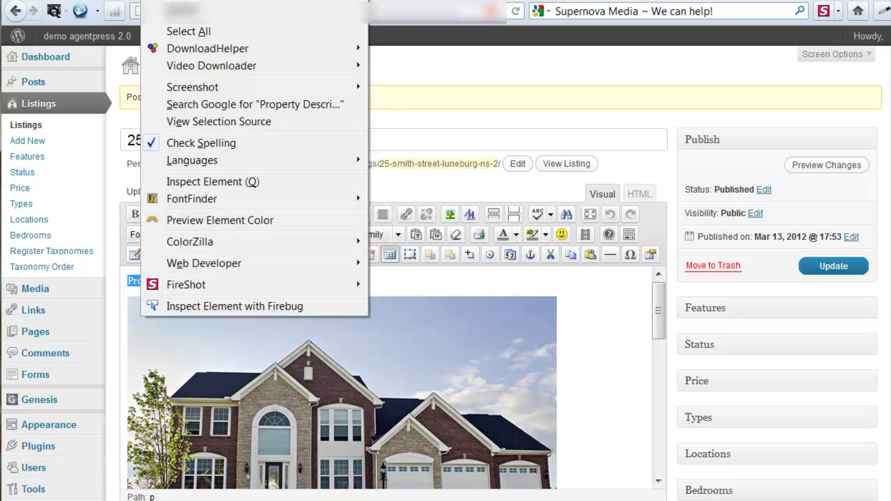
left_click(175, 7)
Paste Property Description on a new line above the description paragraph and reselect it
scroll(383, 355, "down", 3)
left_click(129, 407)
key("Return")
key("Return")
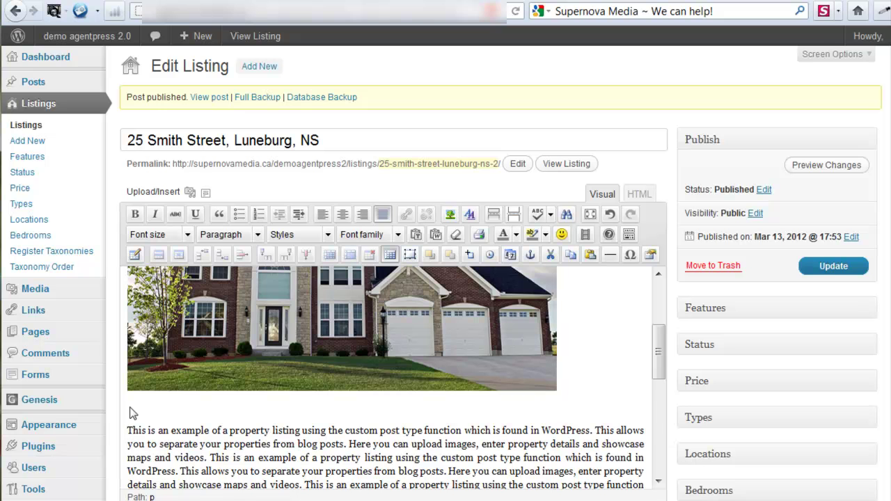
right_click(134, 419)
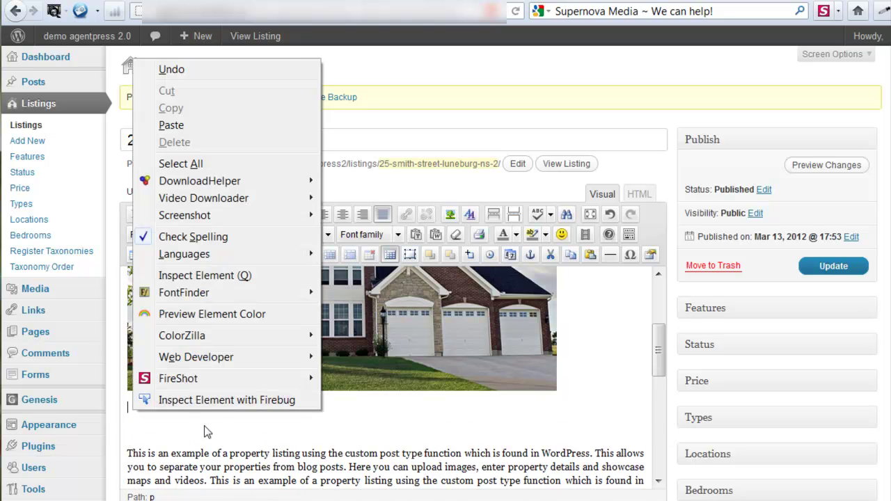
left_click(201, 117)
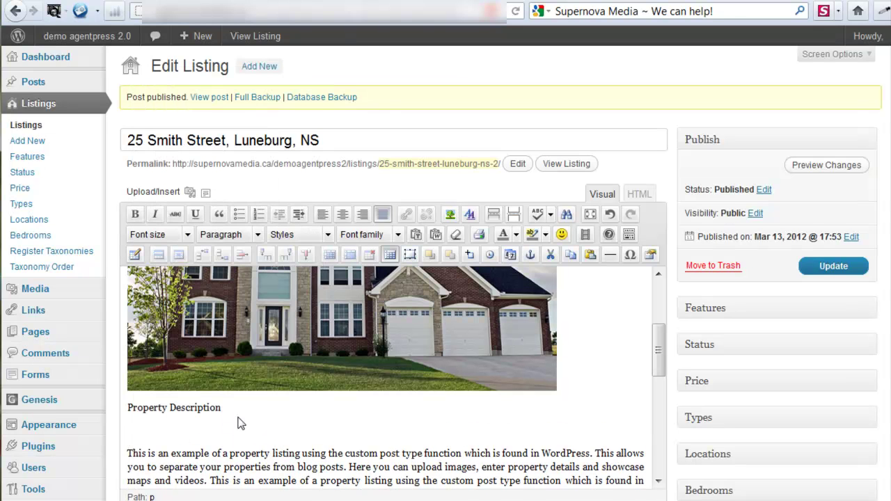
scroll(239, 422, "down", 2)
left_click_drag(223, 346, 127, 350)
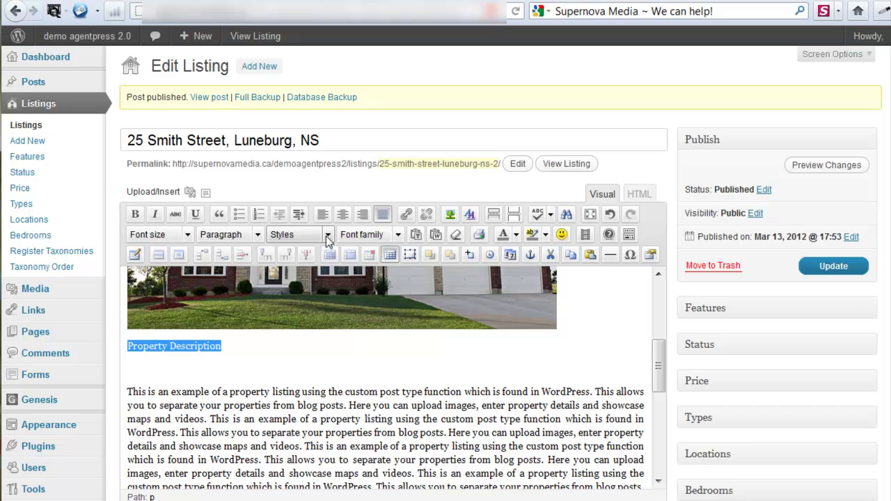
left_click(258, 235)
Format both Property Description and Photo Gallery as Heading 3
scroll(258, 307, "down", 2)
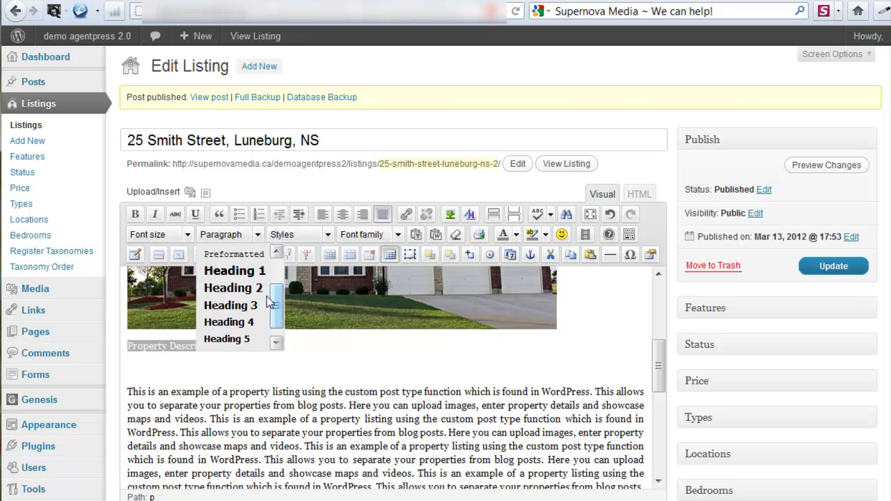
left_click(233, 312)
scroll(265, 387, "down", 3)
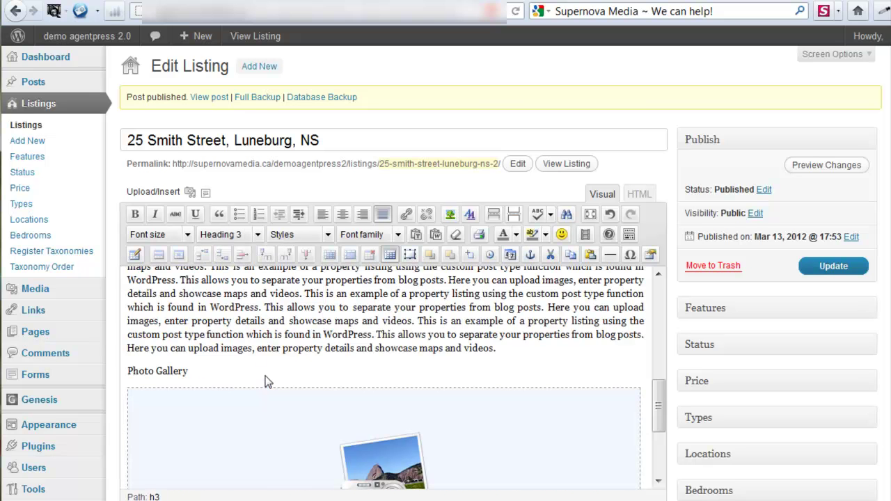
left_click_drag(189, 372, 125, 372)
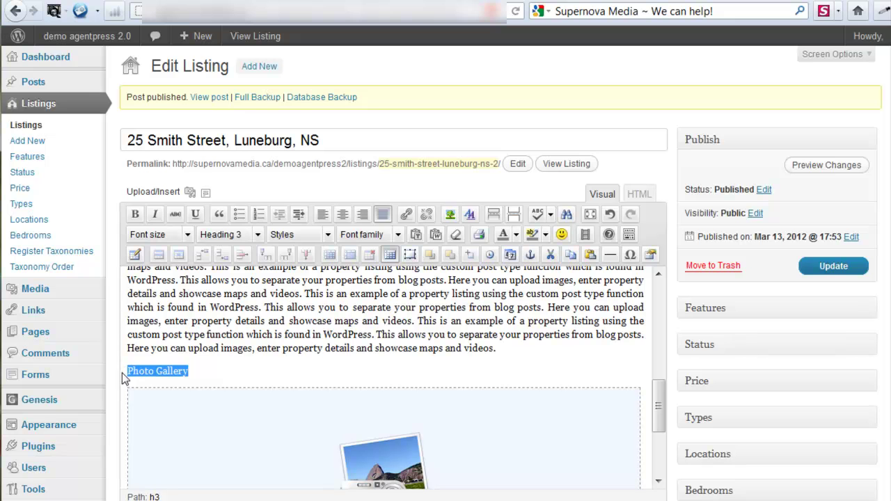
left_click(257, 235)
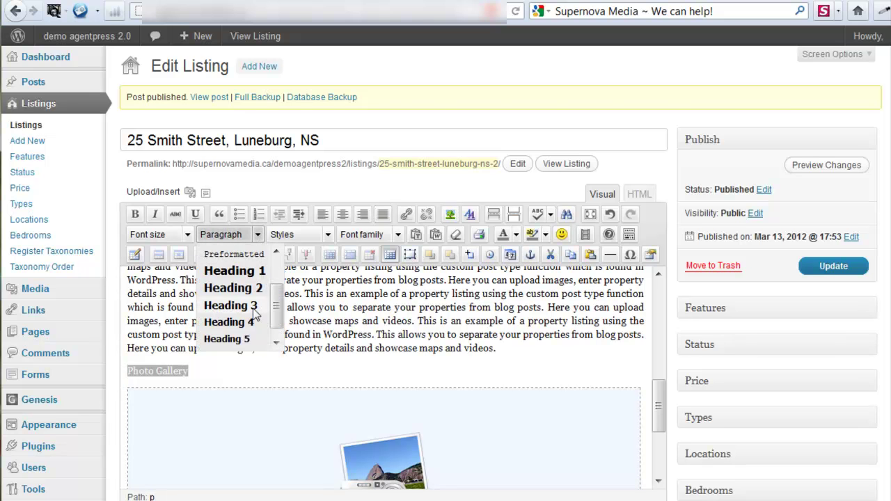
left_click(237, 307)
Update the listing to save the new headings
scroll(241, 365, "down", 4)
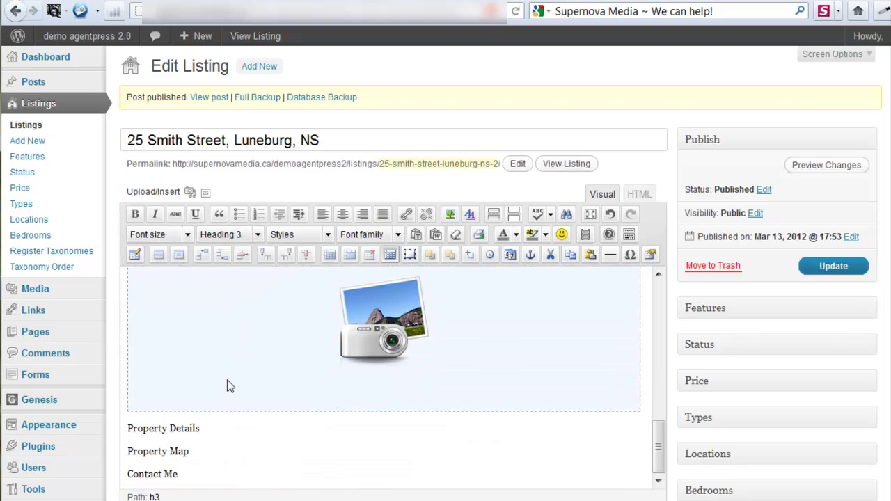
scroll(240, 403, "up", 3)
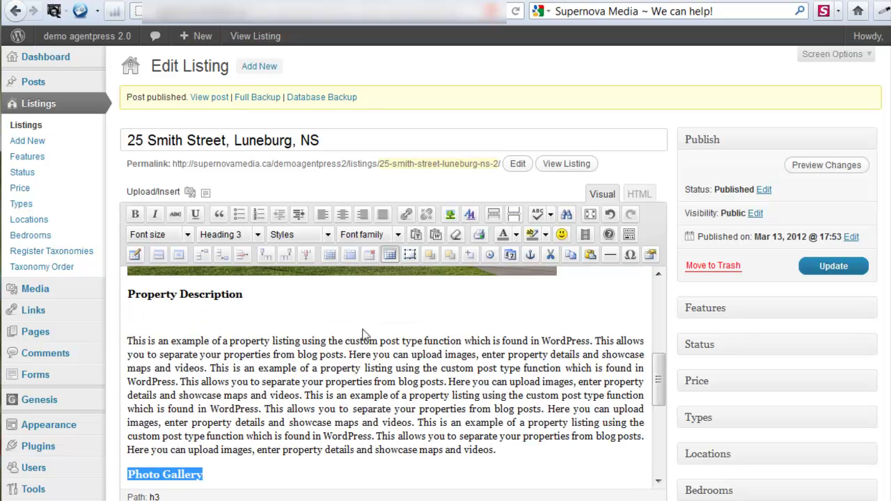
left_click(333, 434)
left_click(835, 266)
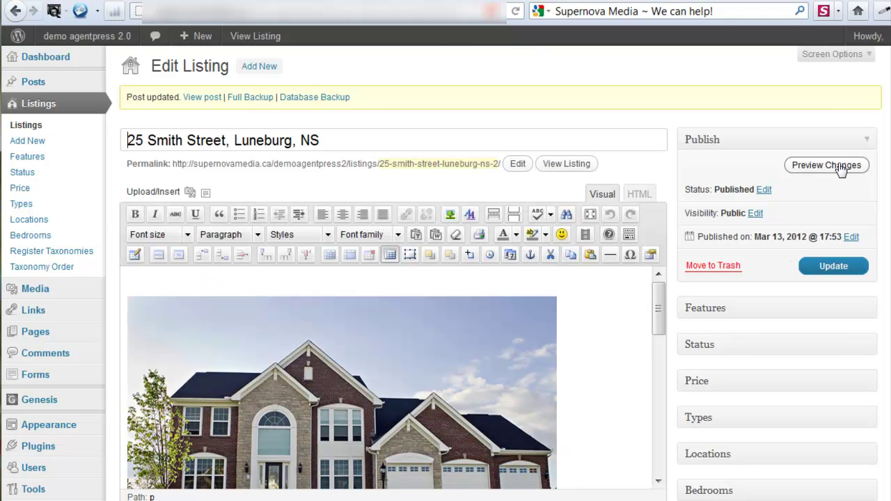
Preview the listing's new Property Description heading, then return to the Edit Listing tab
left_click(823, 165)
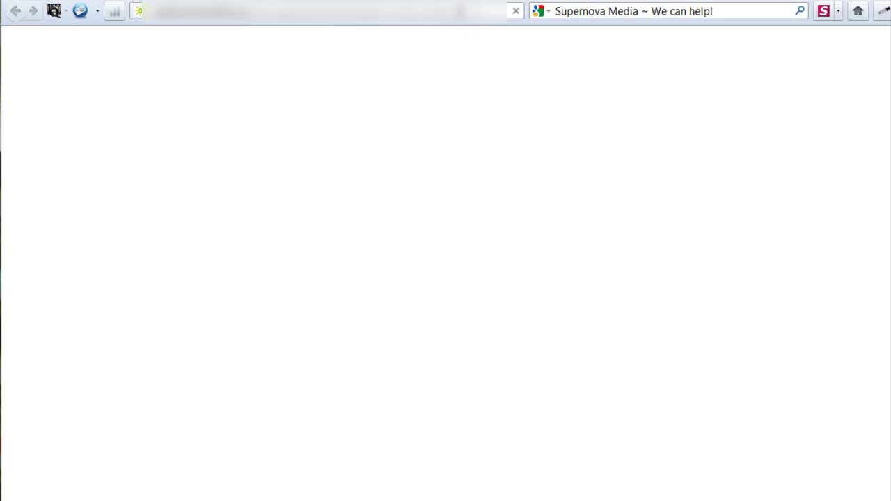
scroll(456, 364, "down", 3)
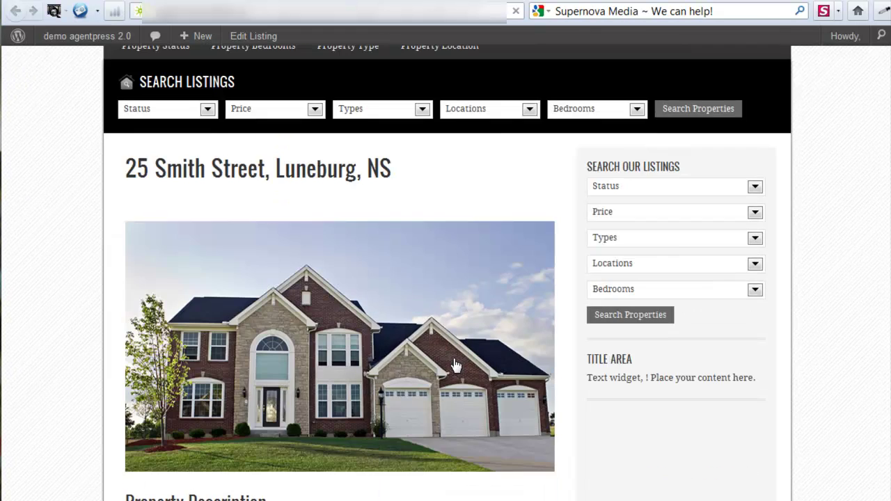
scroll(445, 374, "down", 2)
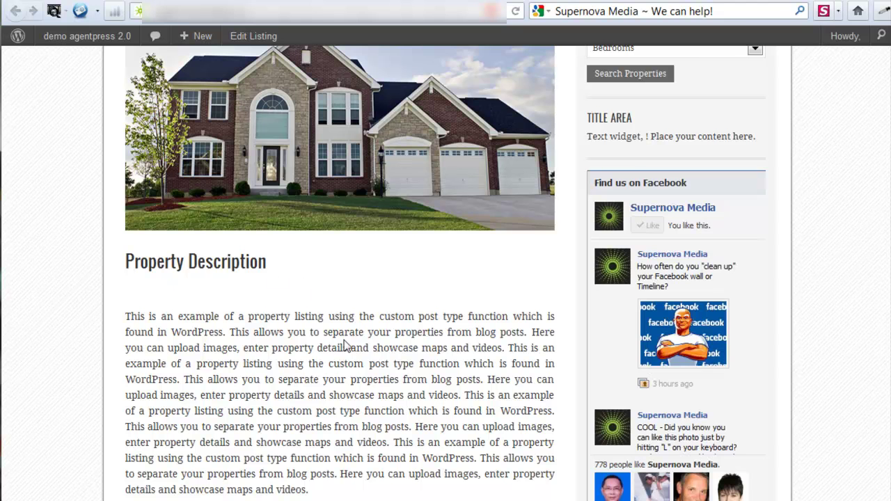
scroll(346, 346, "up", 2)
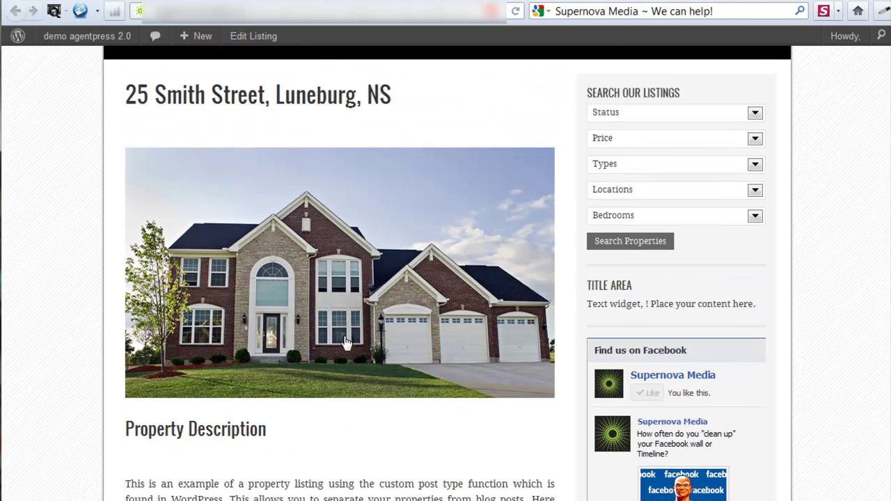
left_click(318, 4)
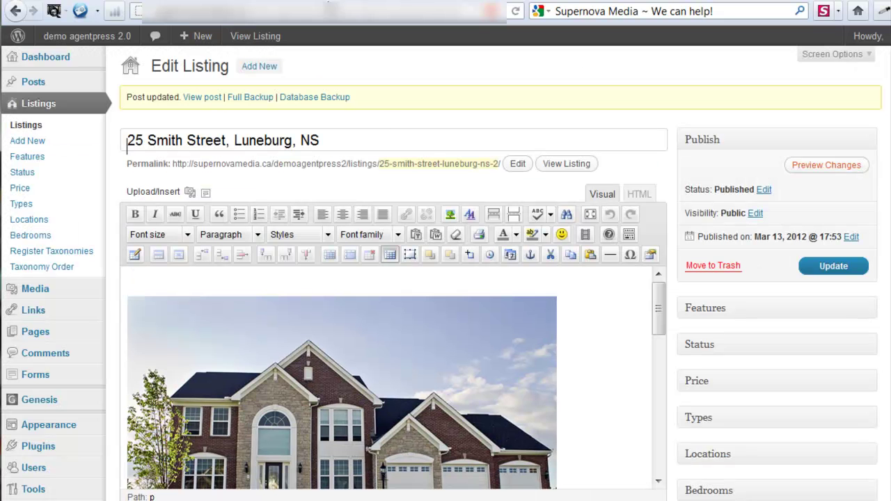
In Property Details, enter custom text '3 car garage' and price '$200,000.'
scroll(635, 299, "down", 1)
scroll(631, 302, "down", 5)
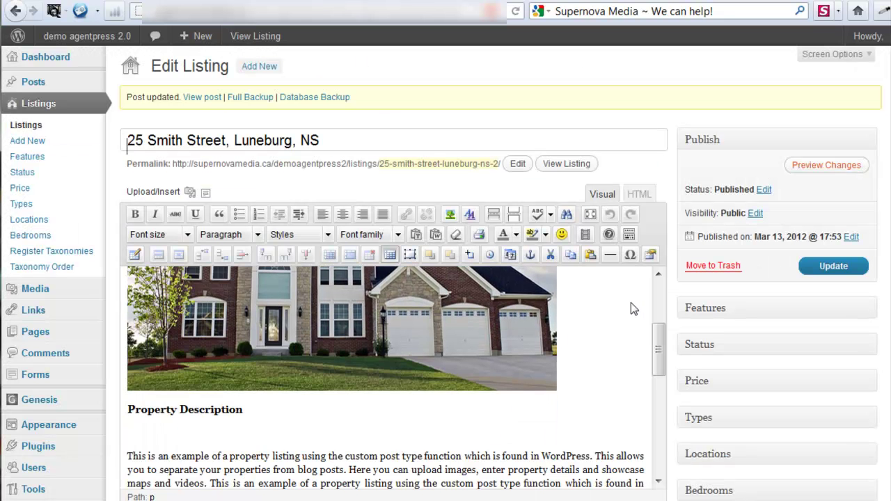
scroll(627, 305, "down", 1)
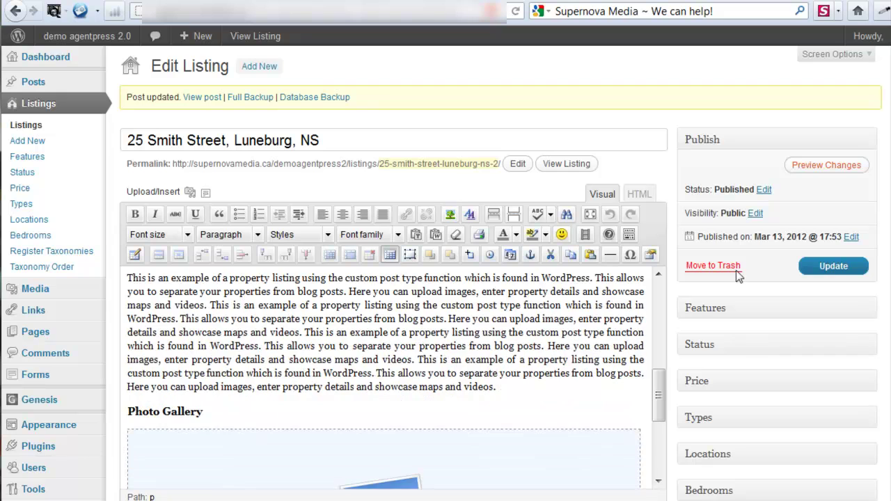
scroll(835, 313, "down", 2)
scroll(884, 300, "down", 2)
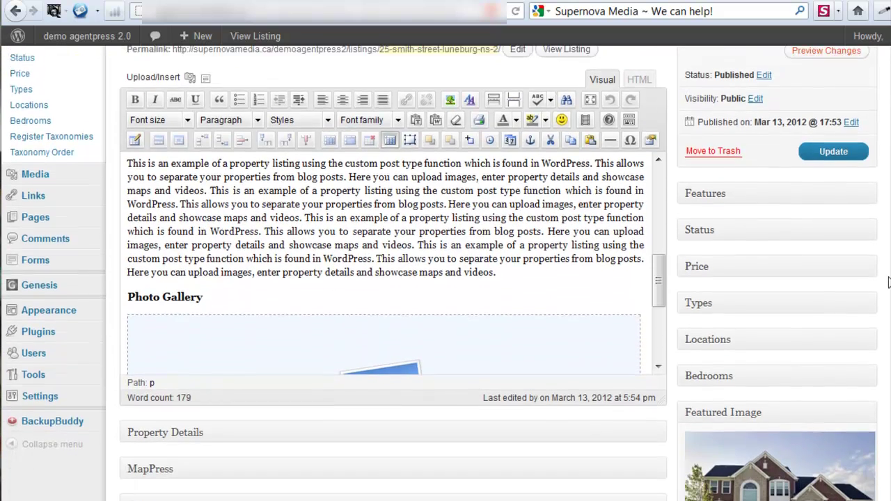
scroll(819, 330, "down", 1)
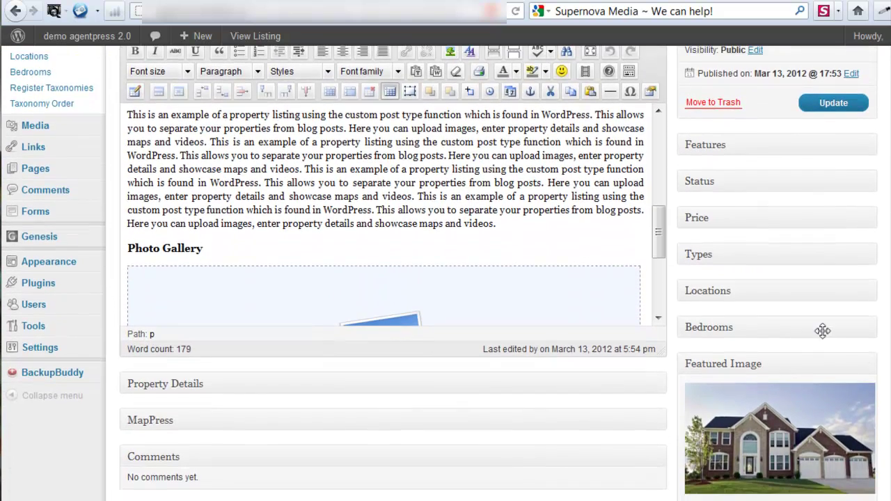
left_click(483, 389)
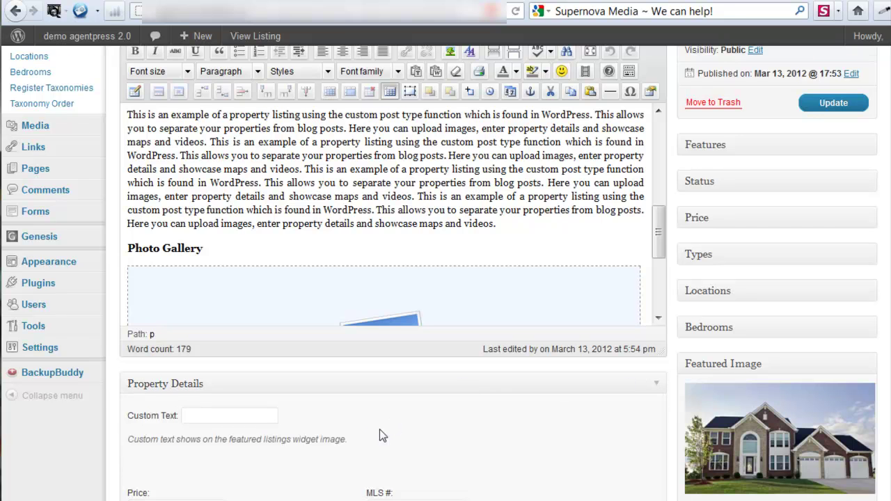
scroll(321, 411, "down", 2)
left_click(198, 354)
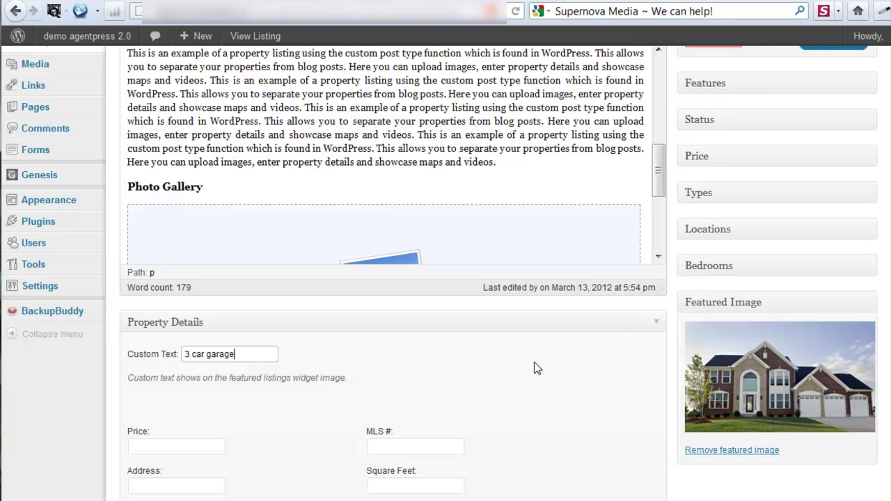
scroll(351, 431, "down", 3)
left_click(173, 322)
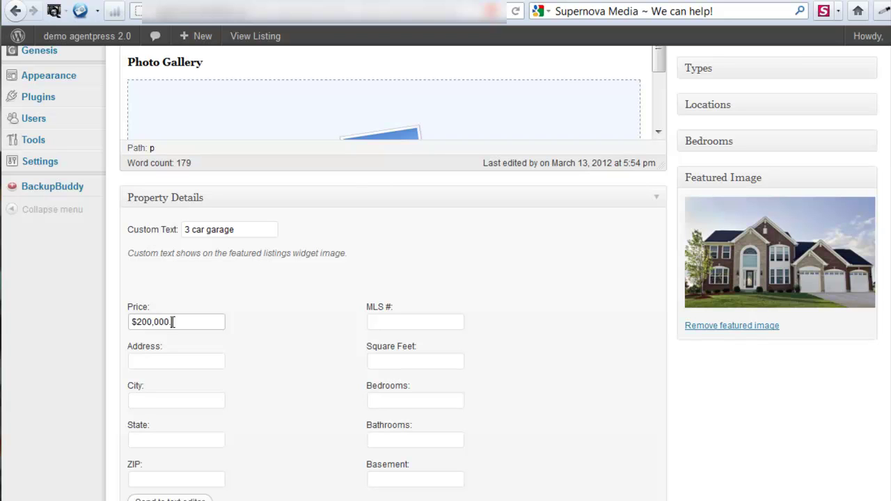
Fill Address, City, State and ZIP with the placeholder 'xxx'
left_click(194, 365)
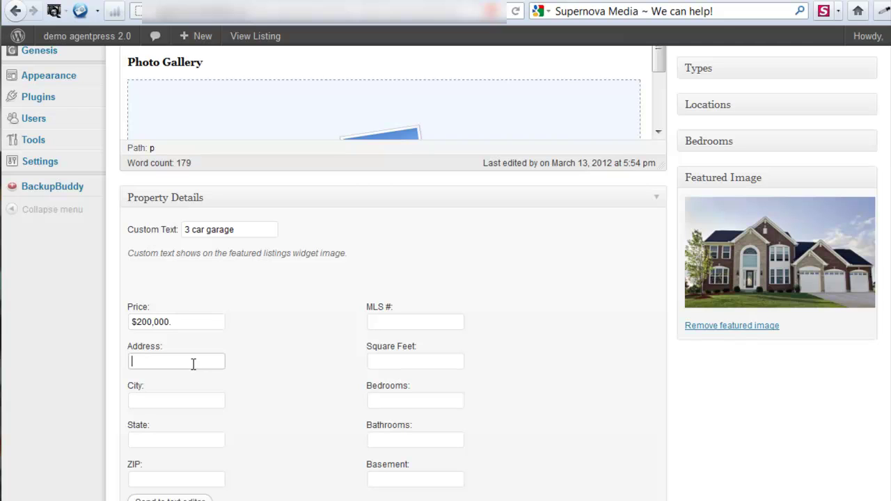
type("xxx")
left_click(183, 402)
type("xxx")
left_click(169, 440)
type("xxx")
left_click(167, 480)
type("xxx")
Enter MLS # 12345678 and 'xx' for square feet, bedrooms, bathrooms and basement
left_click(401, 324)
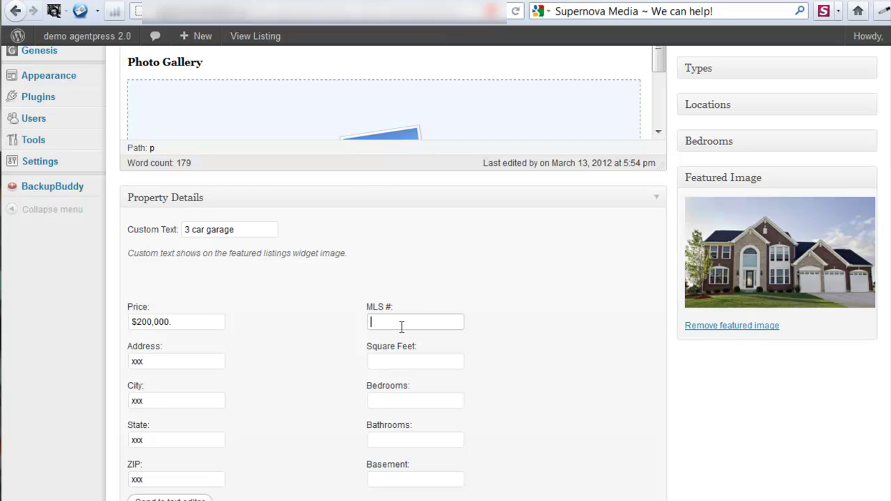
type("12345678")
left_click(374, 360)
type("xx")
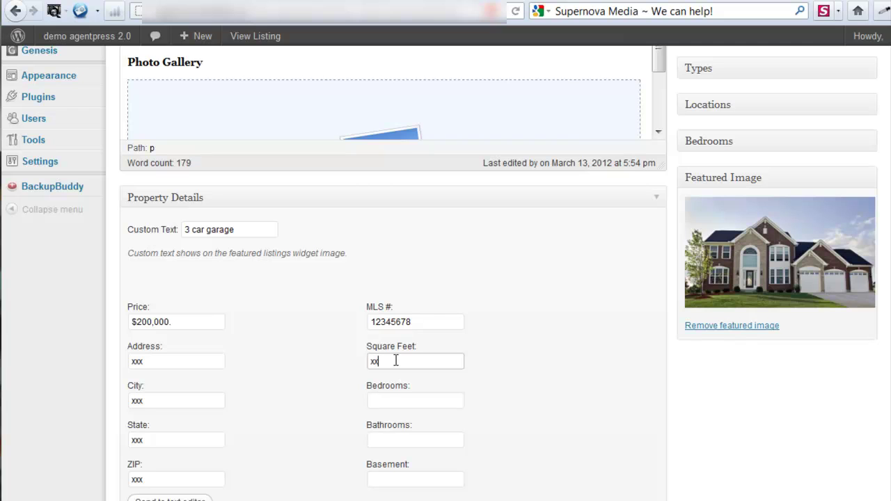
left_click(389, 403)
type("xx")
left_click(389, 439)
type("xx")
left_click(380, 481)
type("xx")
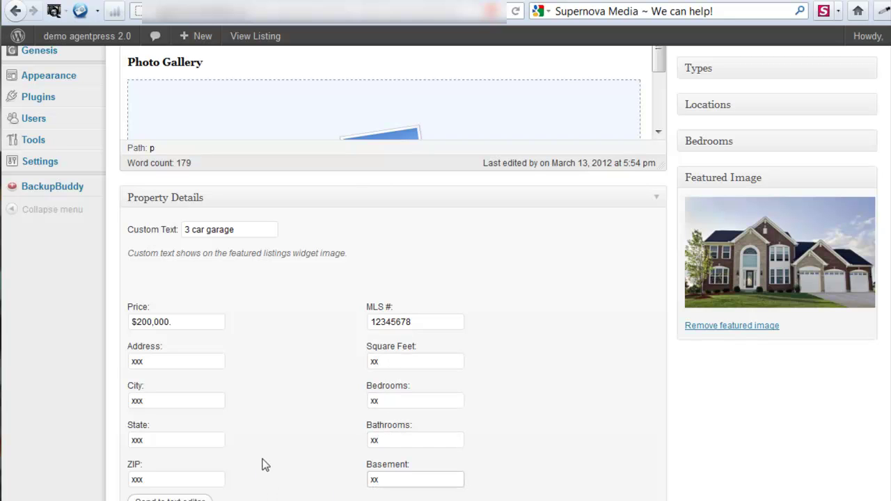
scroll(268, 428, "up", 3)
Insert the [property_details] shortcode on a new line under Property Details and update the listing
left_click_drag(660, 174, 658, 227)
left_click(207, 206)
key("Return")
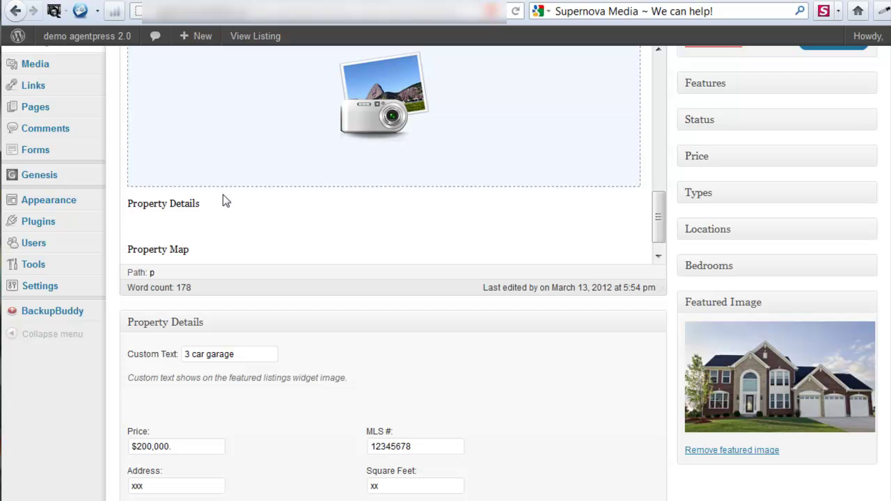
scroll(339, 350, "down", 5)
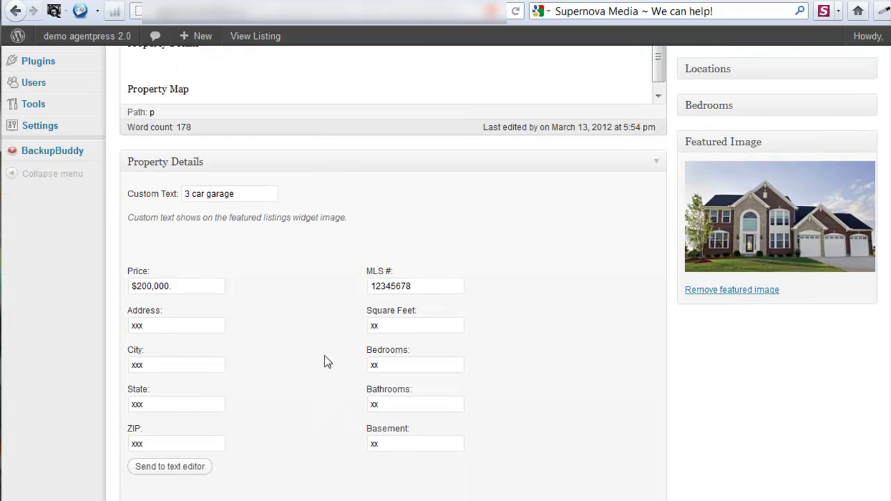
left_click(199, 468)
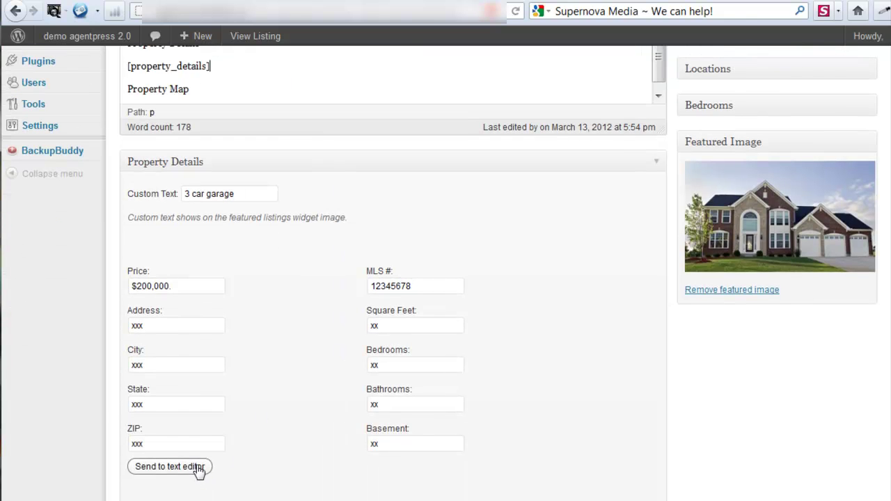
left_click_drag(212, 453, 119, 458)
left_click(251, 468)
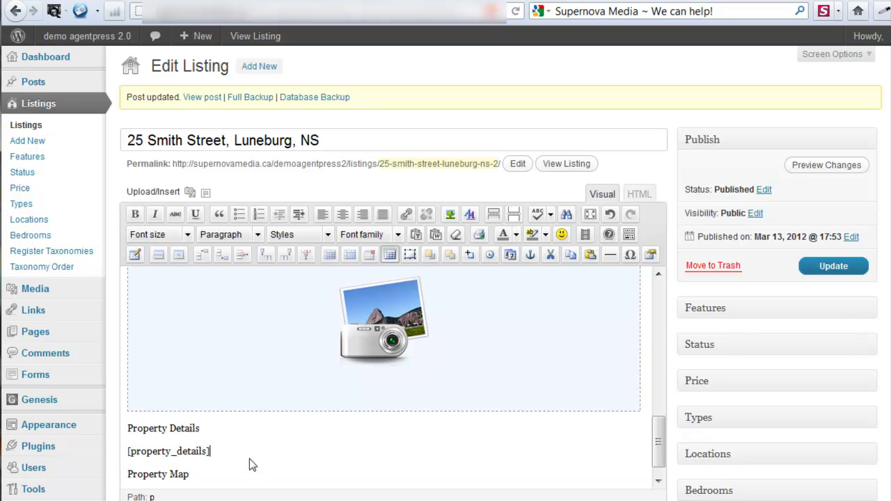
left_click(829, 269)
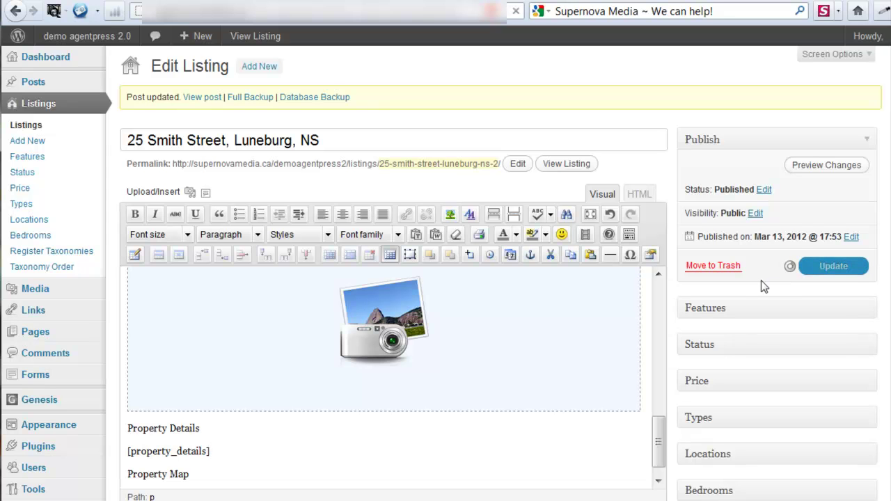
left_click(806, 167)
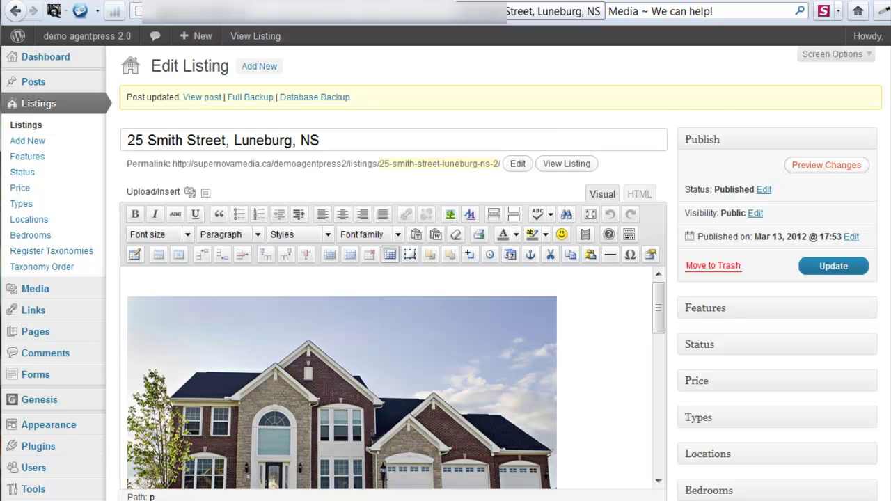
scroll(489, 313, "down", 12)
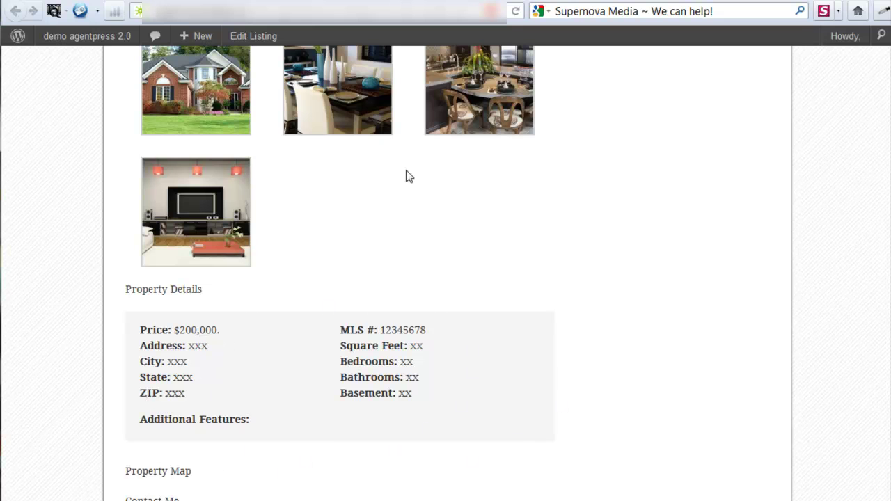
left_click(310, 2)
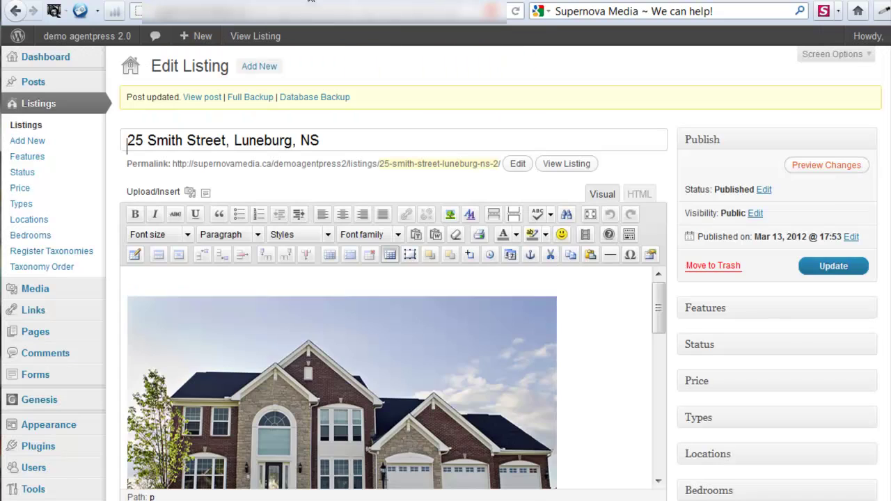
Format the Property Details heading as Heading 3 and update the listing
scroll(568, 369, "down", 5)
scroll(523, 373, "down", 3)
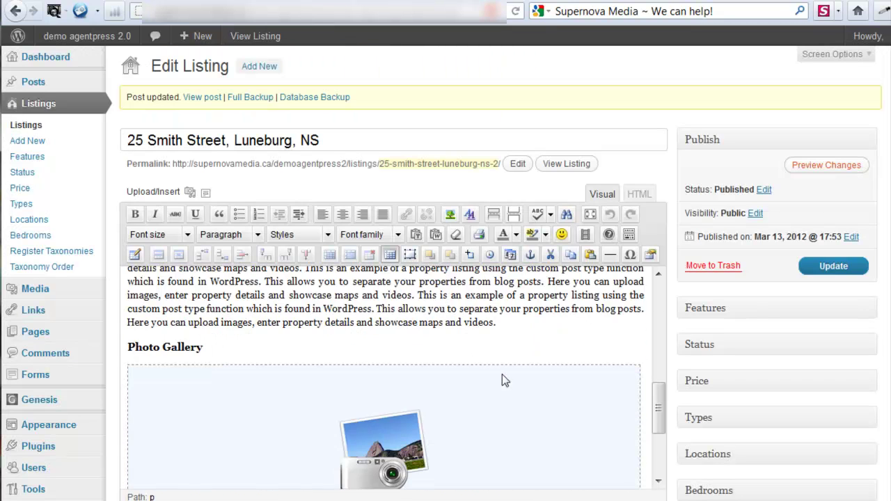
scroll(279, 364, "down", 3)
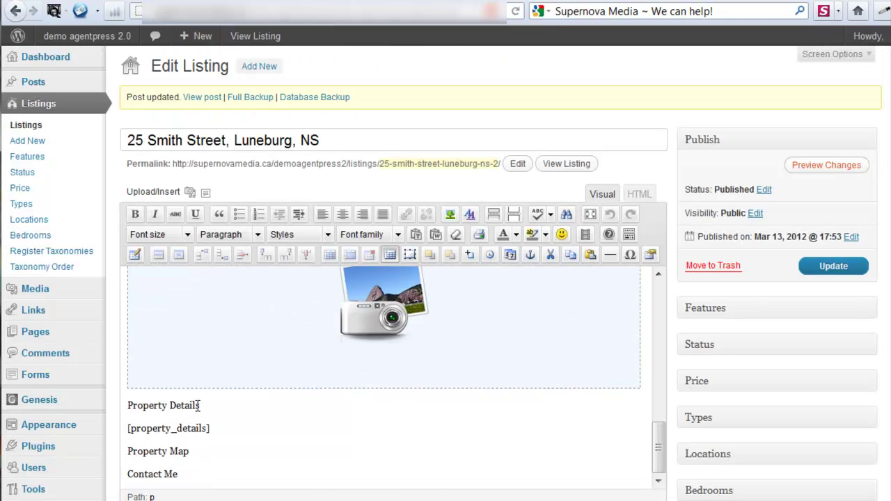
left_click_drag(200, 405, 127, 405)
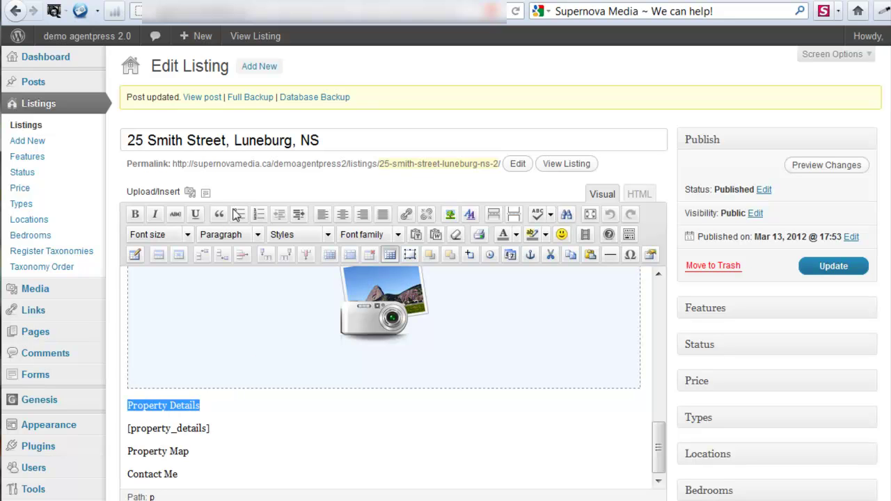
left_click(258, 235)
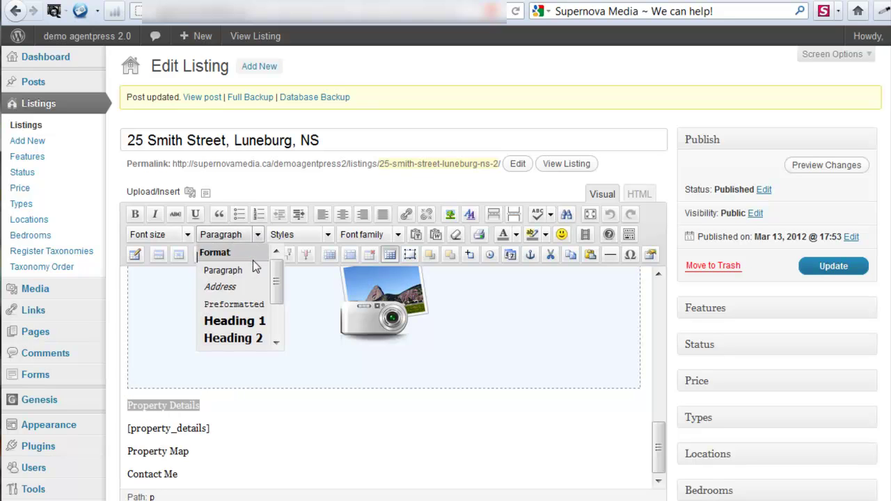
left_click(276, 344)
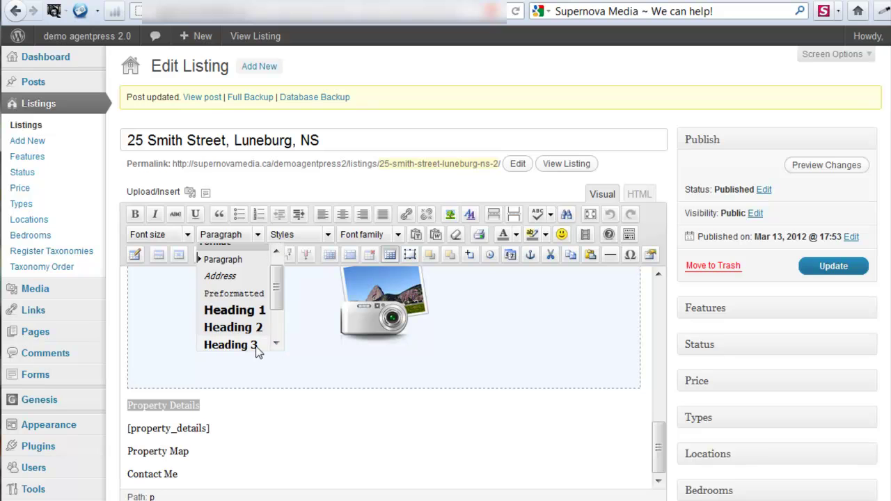
left_click(256, 348)
left_click(269, 430)
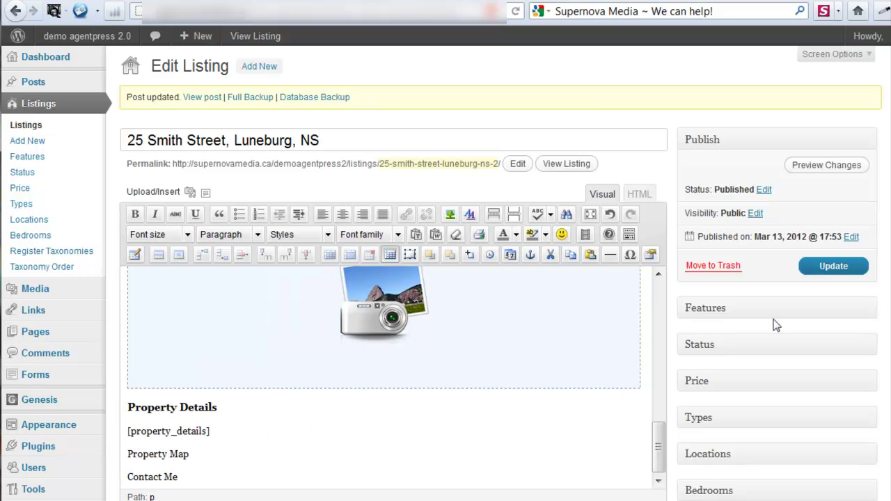
left_click(836, 267)
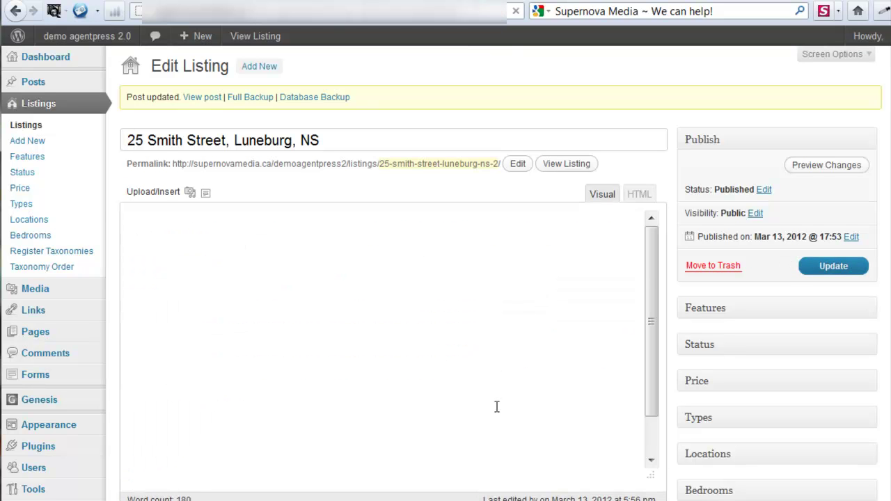
Delete the Contact Me heading below Property Map and expand the MapPress box
scroll(496, 413, "down", 2)
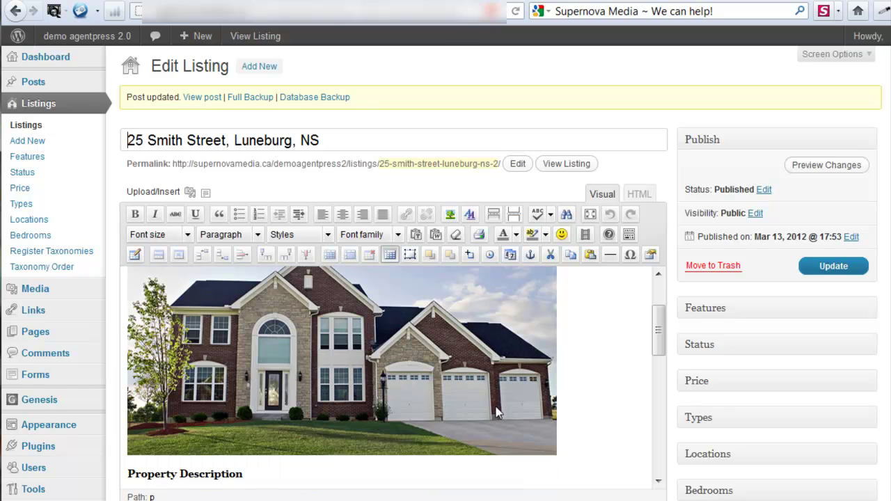
scroll(394, 375, "down", 3)
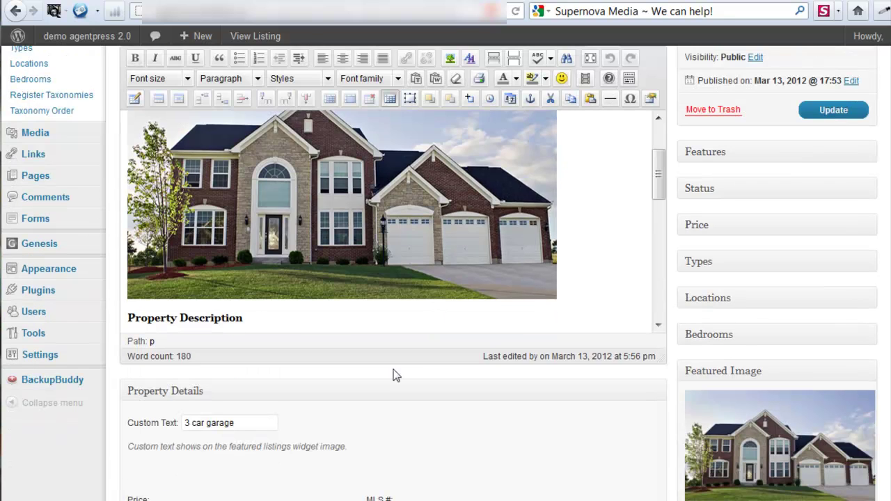
left_click_drag(657, 177, 656, 318)
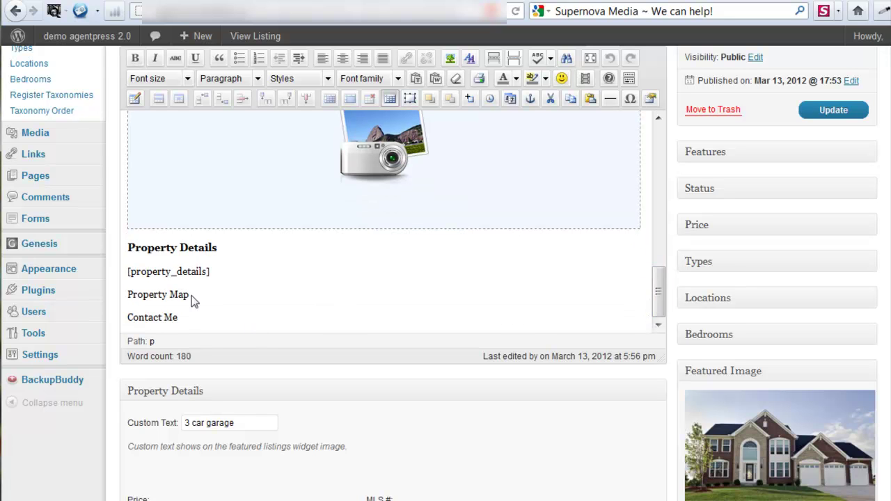
key("ctrl+BackSpace")
key("ctrl+BackSpace")
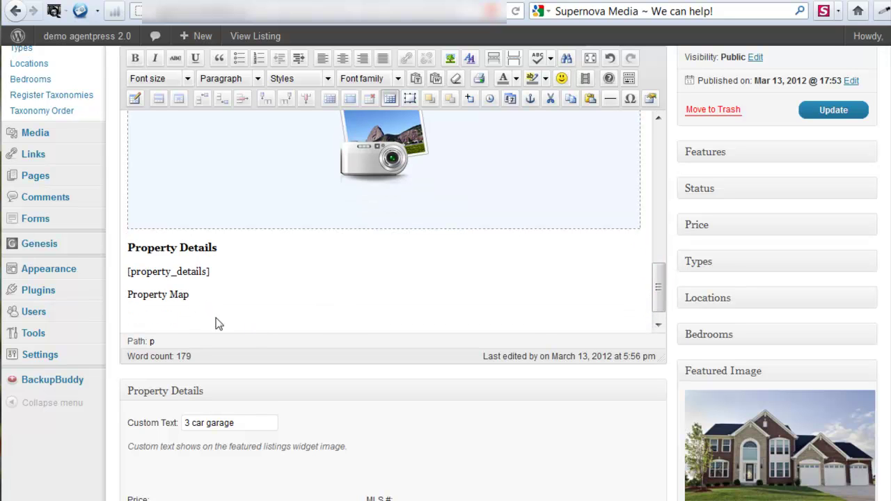
left_click(651, 390)
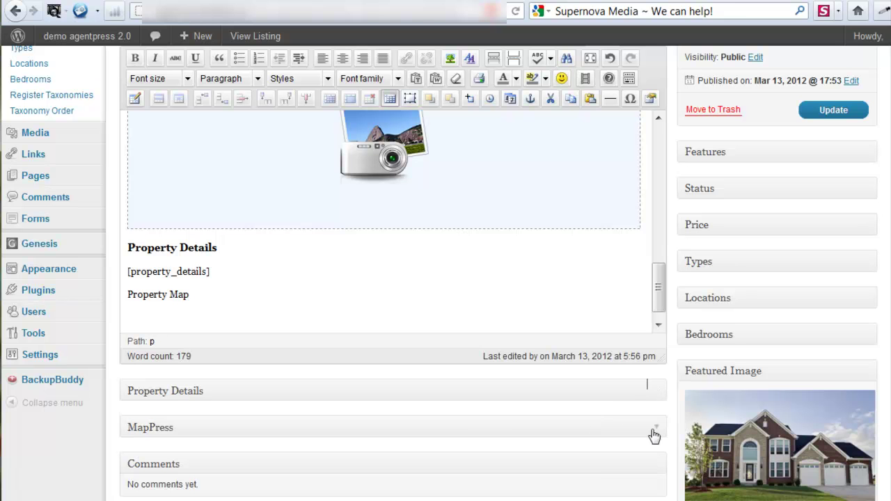
scroll(654, 435, "down", 2)
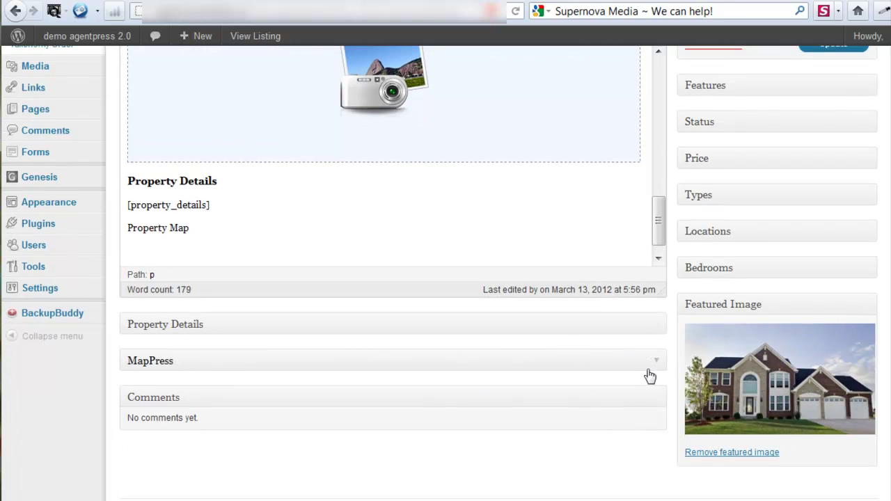
left_click(655, 368)
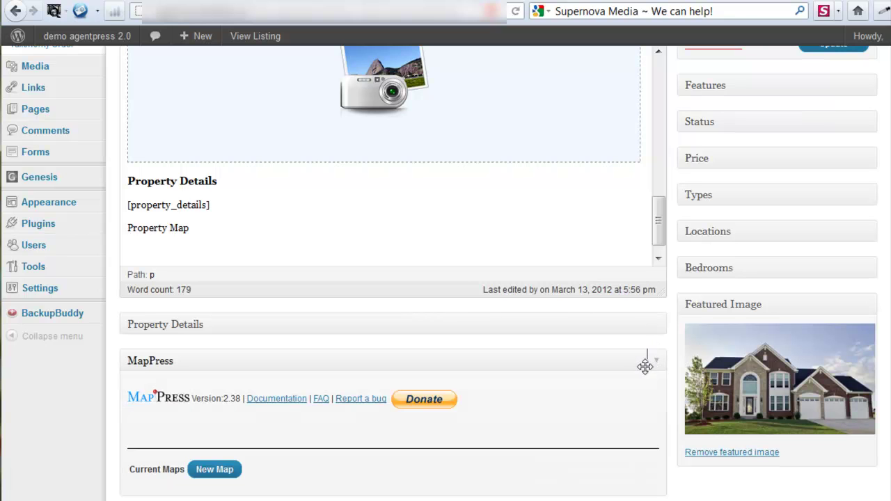
scroll(553, 395, "down", 3)
left_click(214, 381)
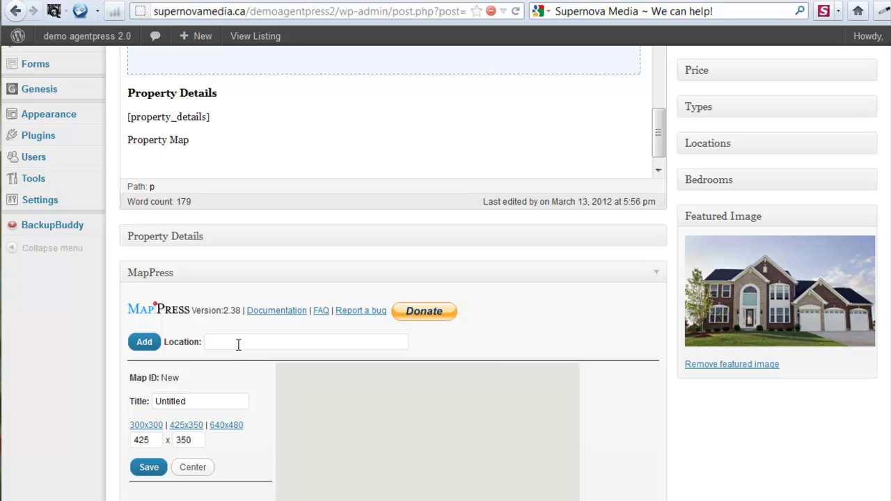
left_click(226, 341)
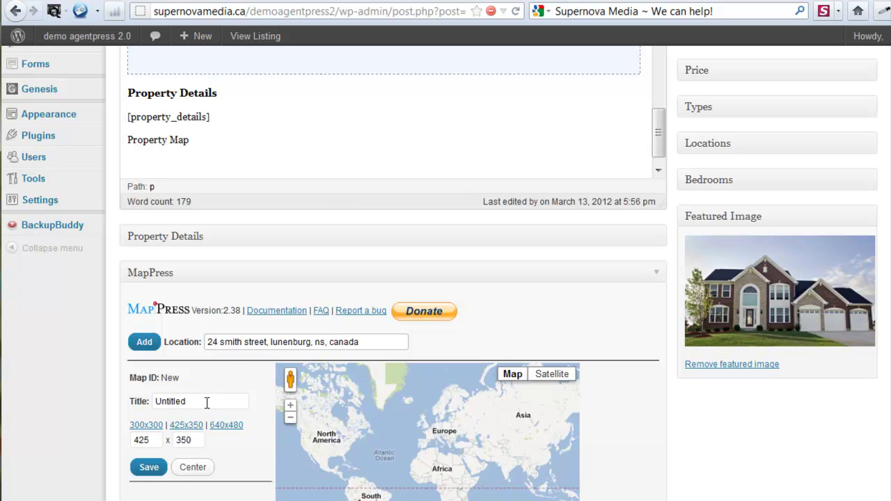
left_click(138, 345)
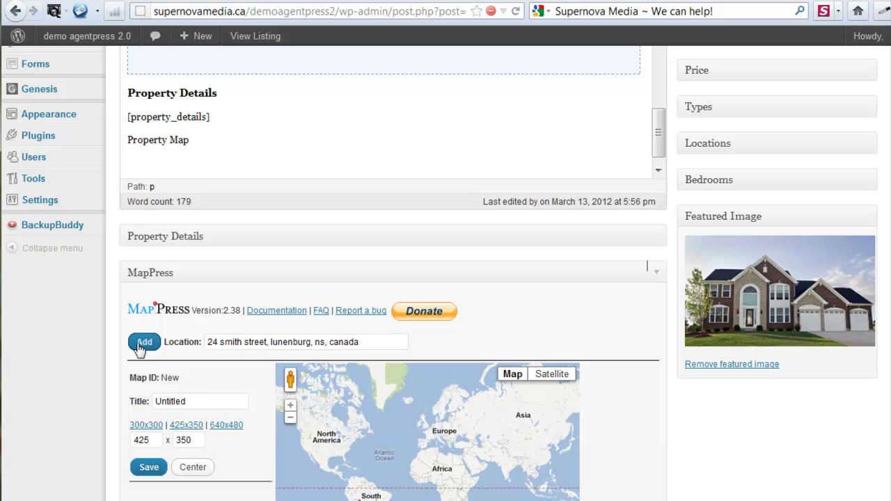
Title the map 'test map' and save it
scroll(300, 428, "down", 4)
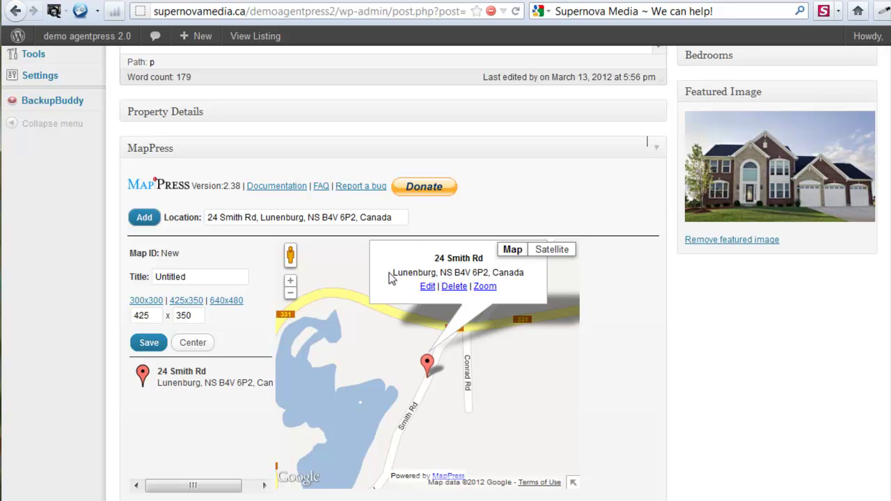
left_click(195, 278)
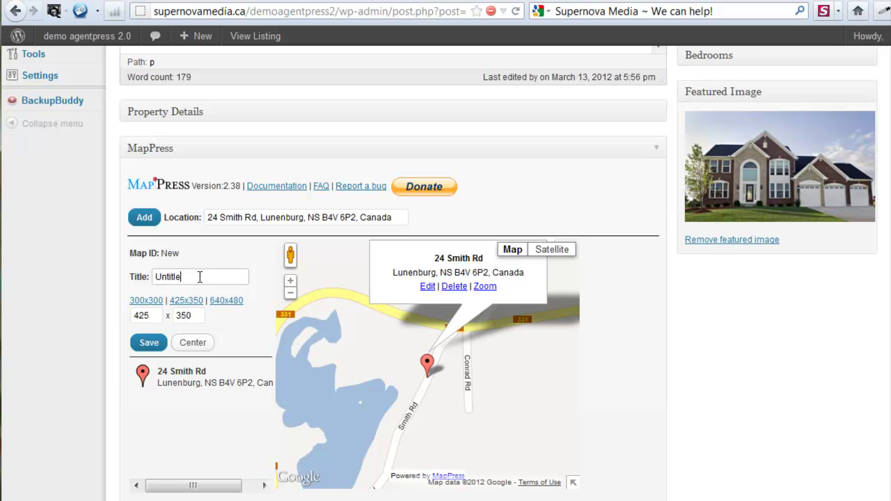
key("BackSpace")
key("BackSpace")
key("BackSpace")
key("BackSpace")
left_click(149, 343)
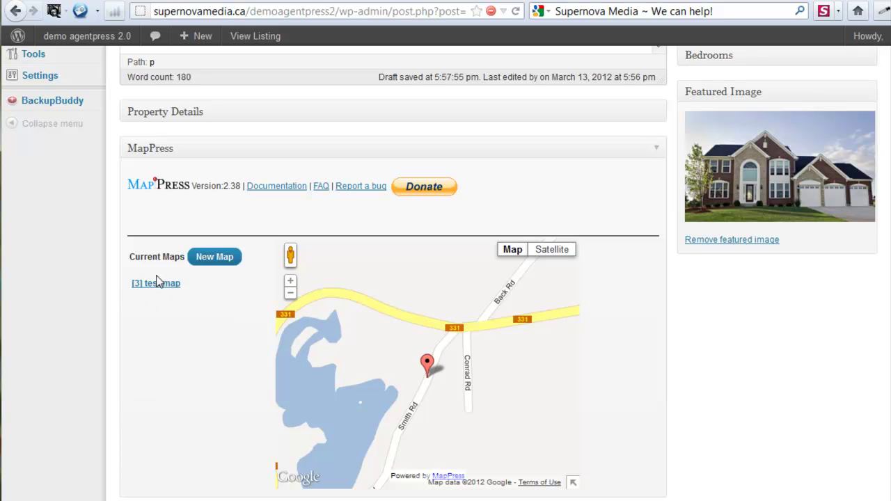
mouse_move(155, 296)
Insert the [mappress mapid="3"] test map under Property Map and update the listing
scroll(235, 323, "up", 4)
left_click(132, 320)
scroll(153, 324, "down", 1)
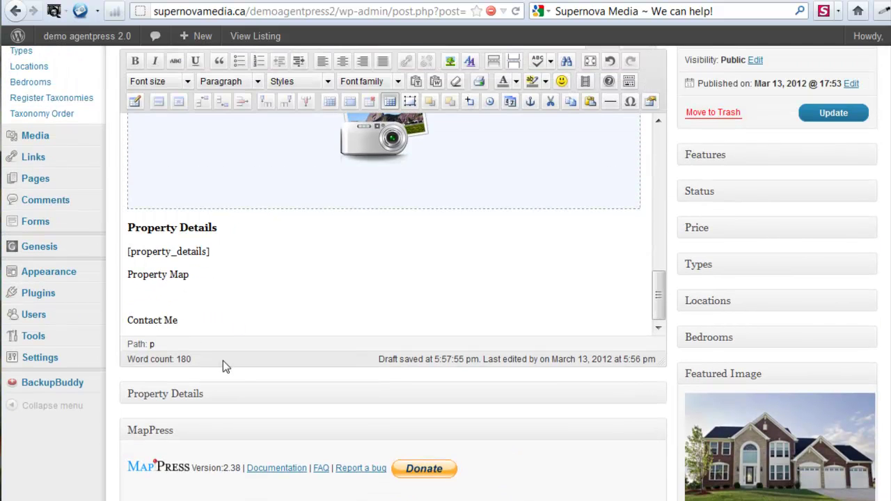
scroll(223, 361, "down", 5)
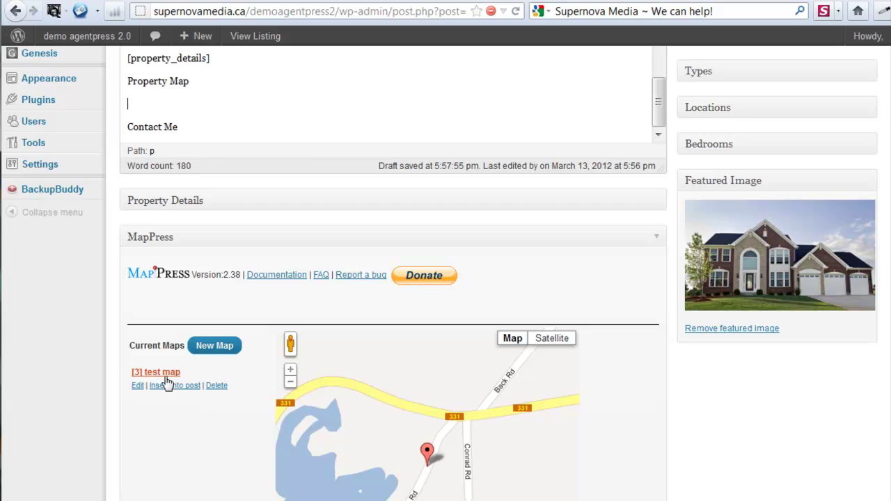
left_click(167, 385)
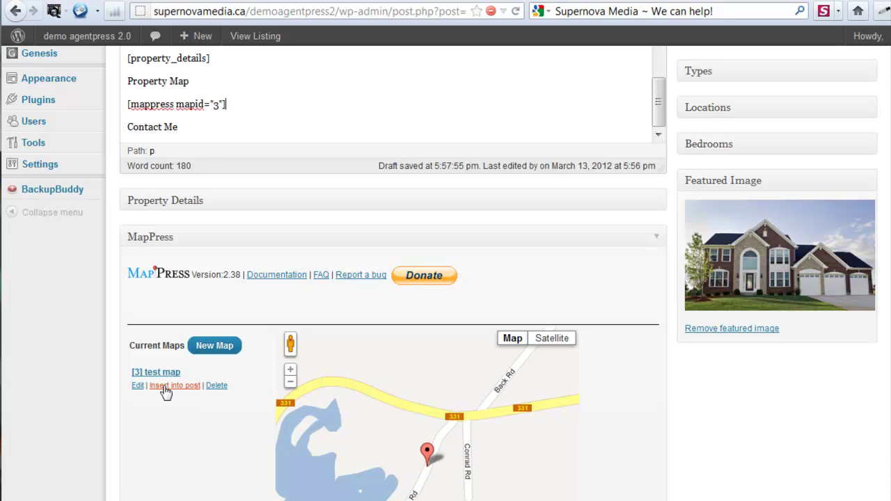
left_click_drag(225, 104, 121, 107)
left_click(273, 104)
scroll(445, 278, "up", 4)
left_click(832, 197)
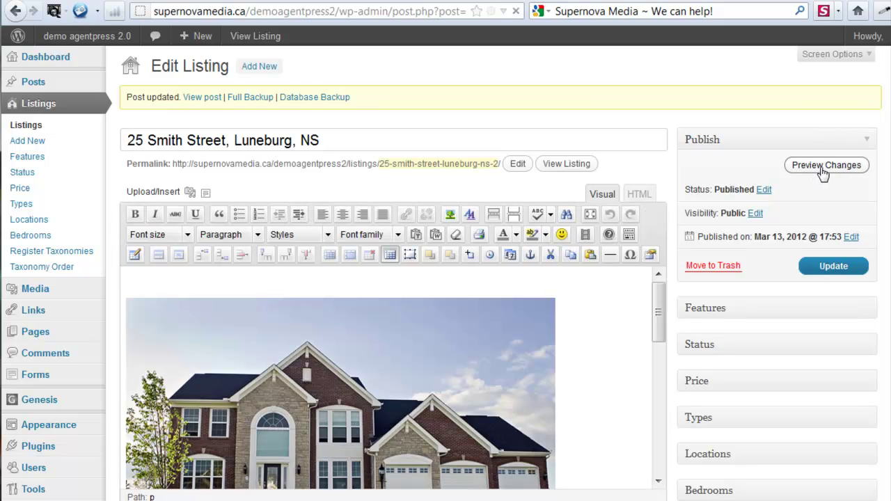
left_click(823, 171)
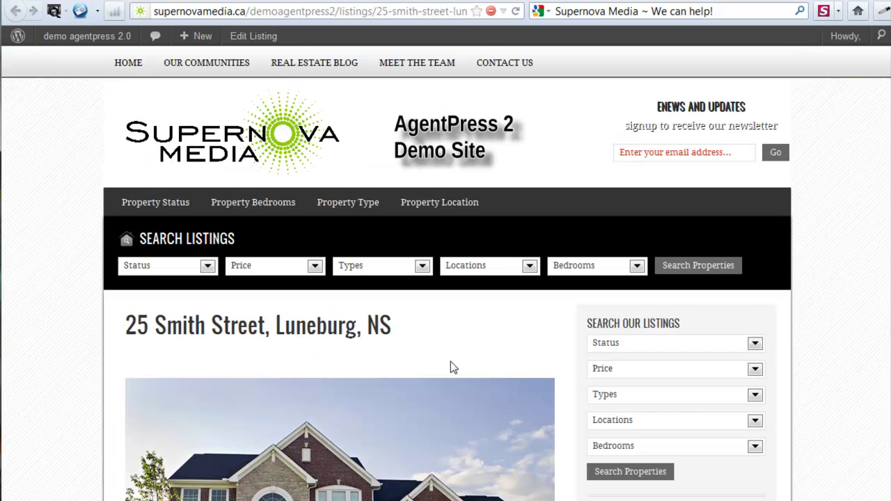
scroll(452, 361, "down", 5)
scroll(452, 365, "down", 10)
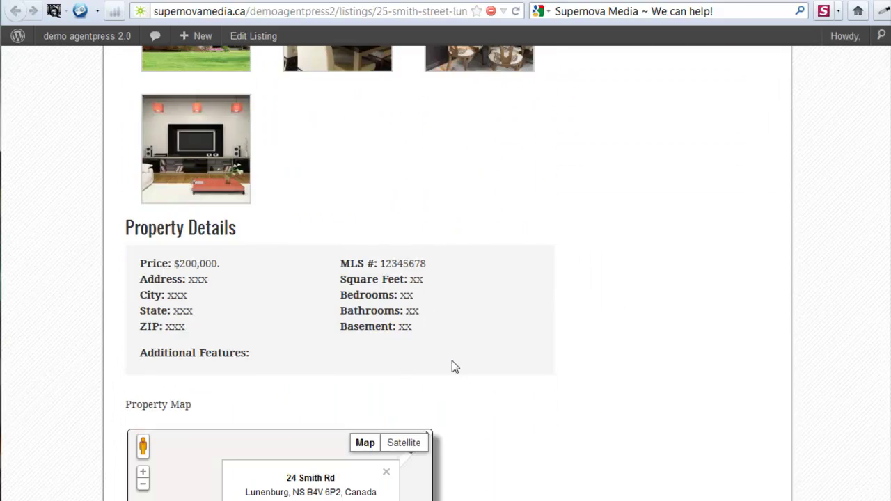
scroll(276, 209, "down", 1)
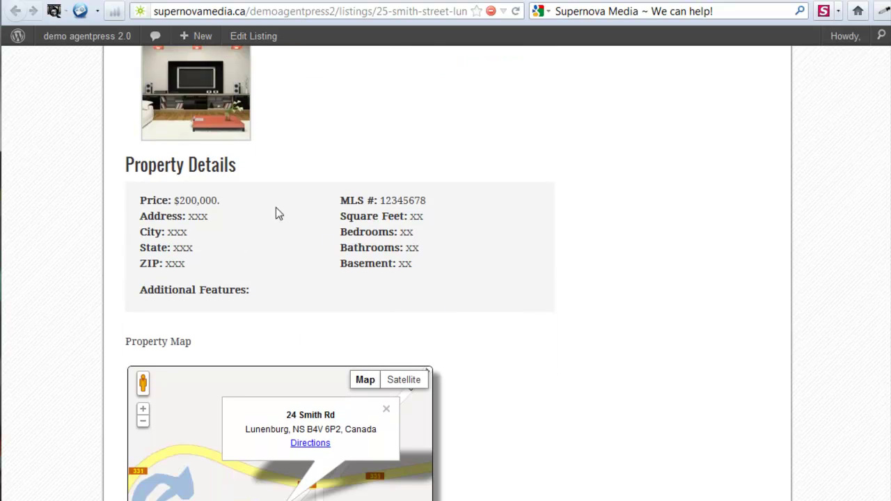
scroll(372, 418, "down", 3)
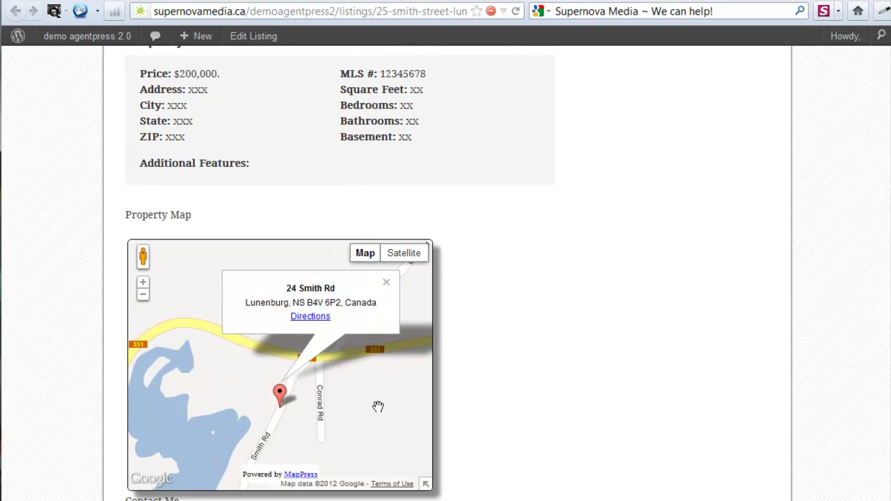
left_click_drag(176, 221, 119, 217)
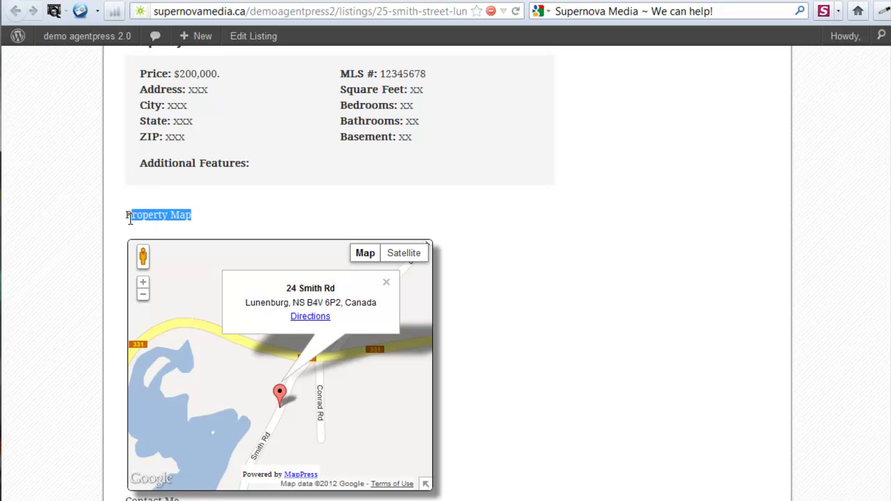
left_click(273, 200)
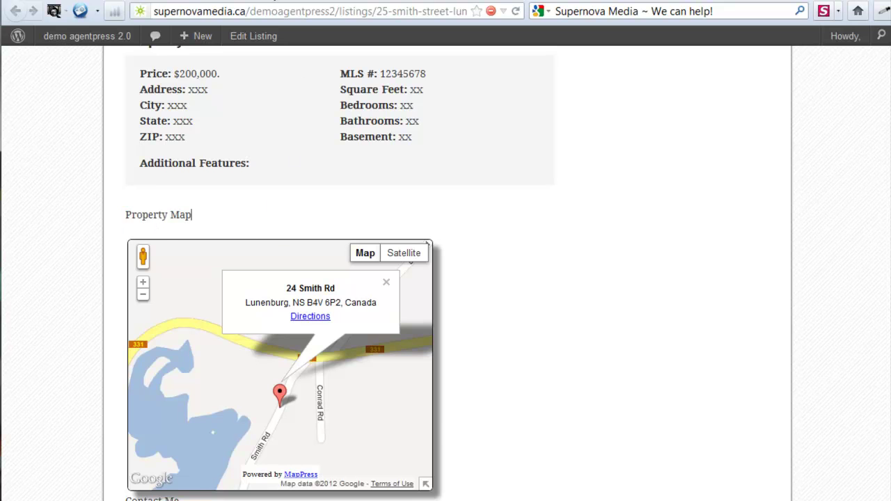
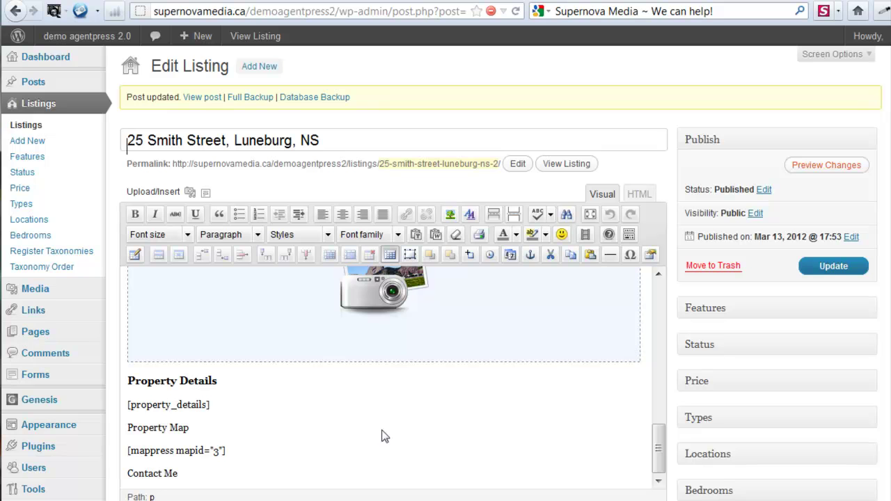
Remove the 'Contact Me' text from the listing body
left_click(182, 475)
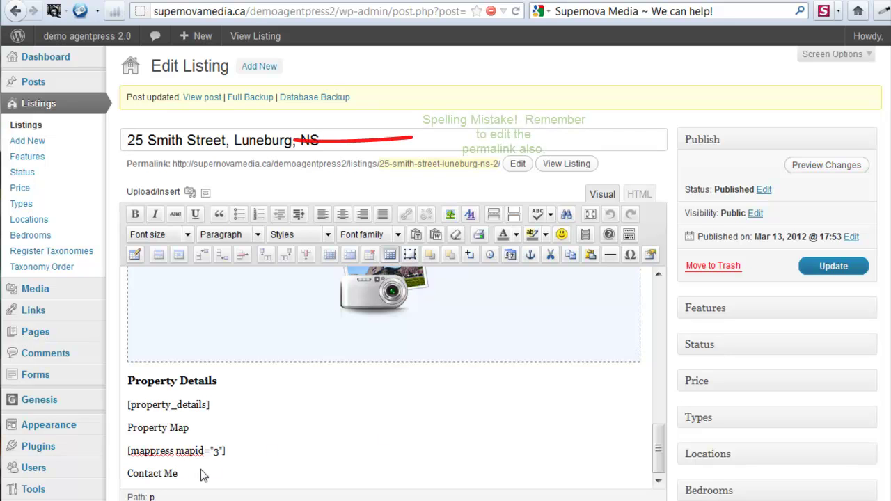
key("Return")
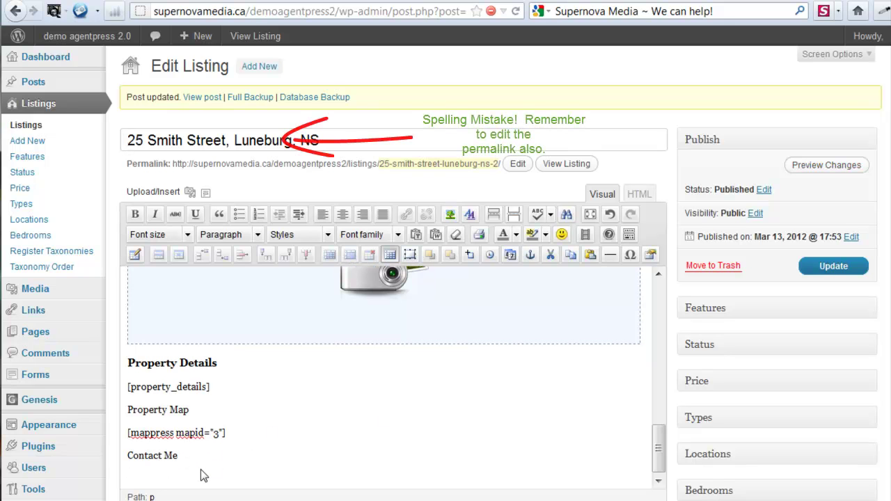
left_click_drag(179, 456, 129, 460)
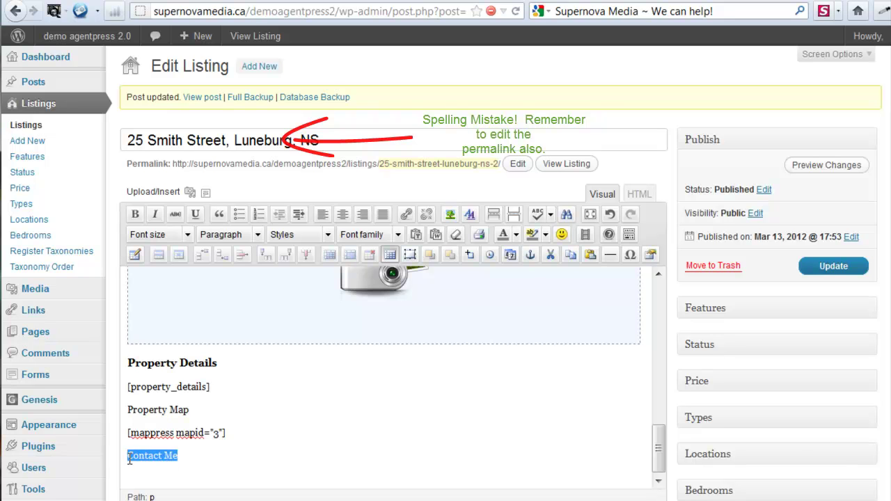
key("Delete")
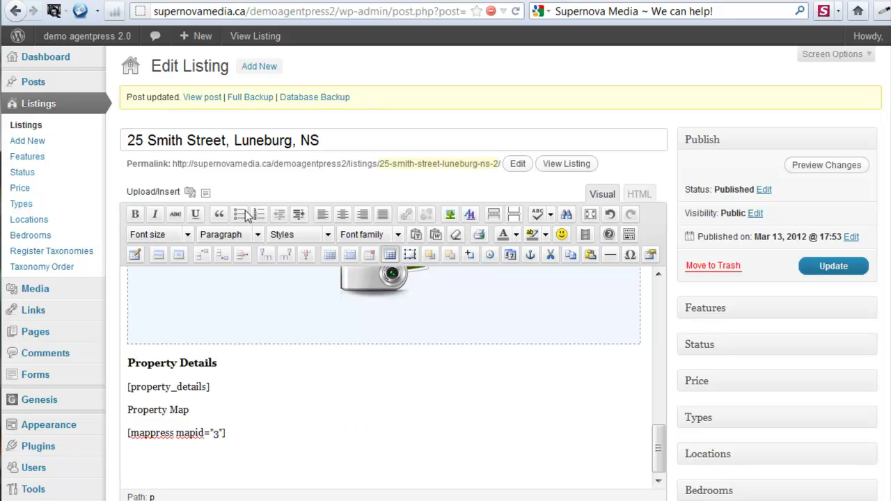
Embed the 'Looking for more information?' Gravity Form below the map shortcode
left_click(206, 196)
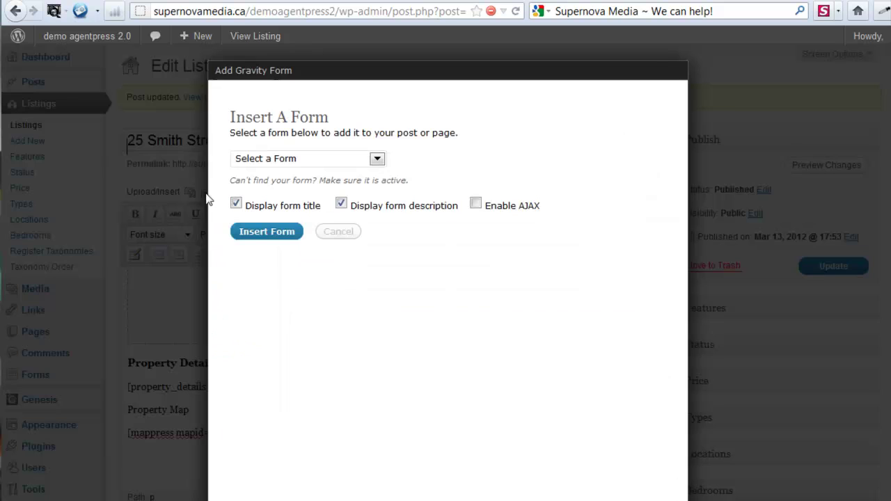
left_click(377, 160)
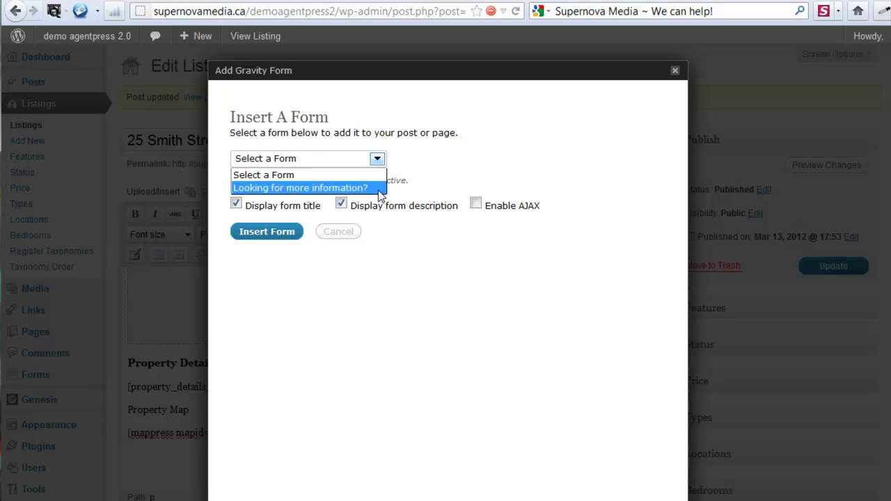
left_click(379, 190)
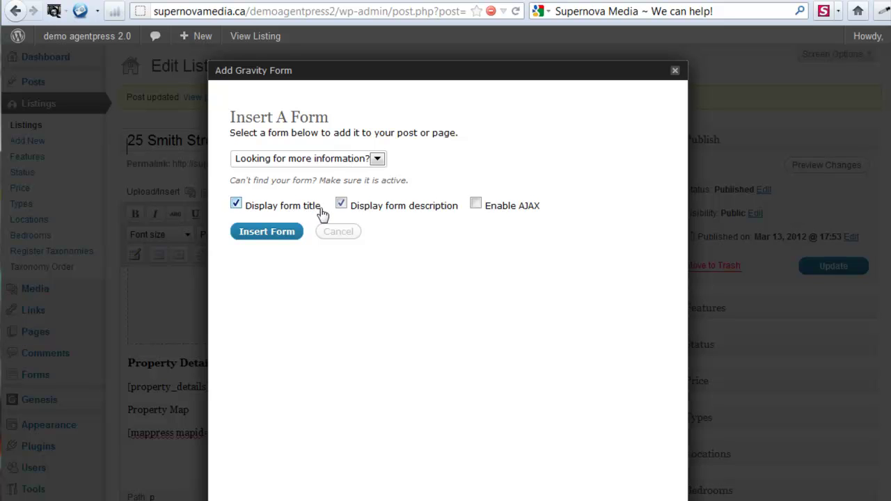
left_click(262, 236)
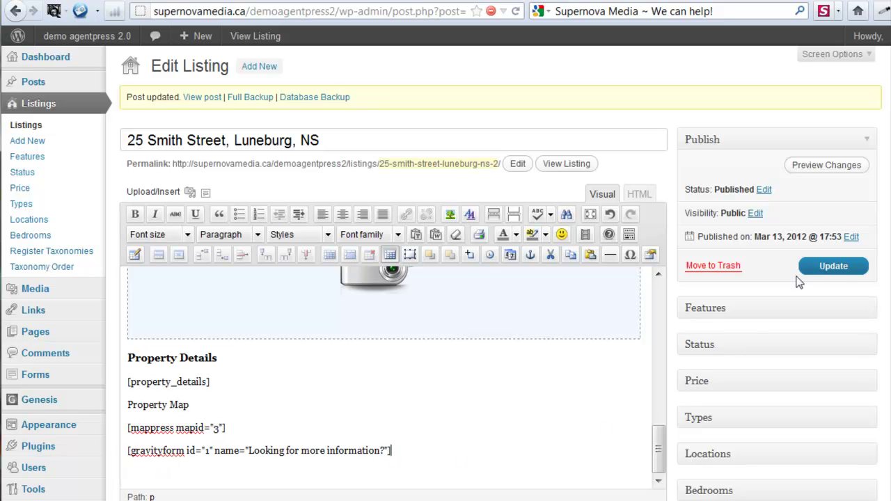
Save the listing, format 'Property Map' as Heading 3, and update it again
left_click(835, 271)
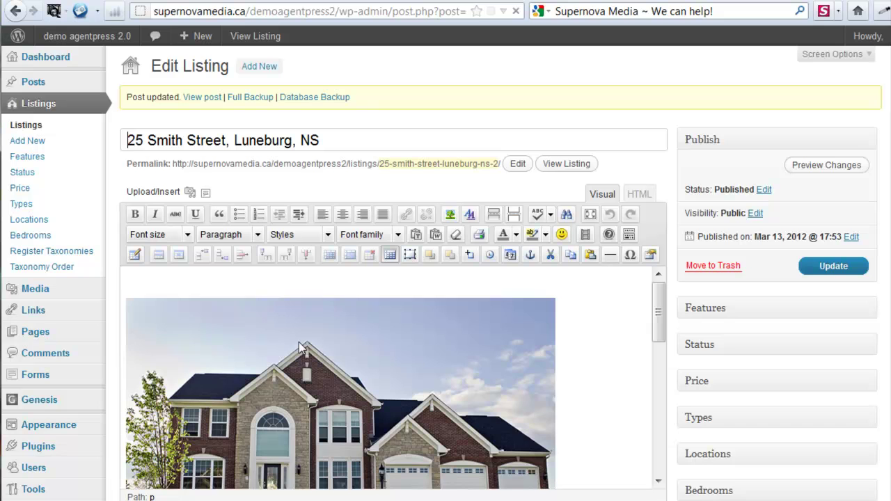
scroll(620, 398, "down", 15)
left_click_drag(190, 429, 127, 430)
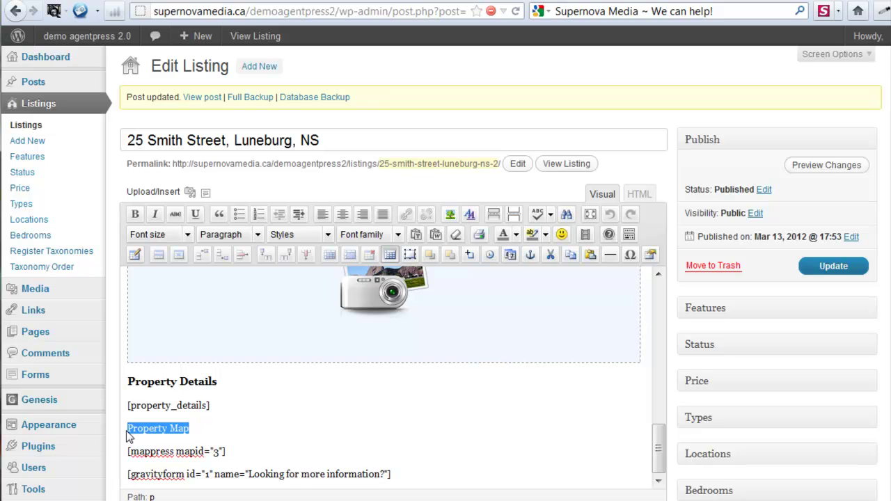
left_click(258, 238)
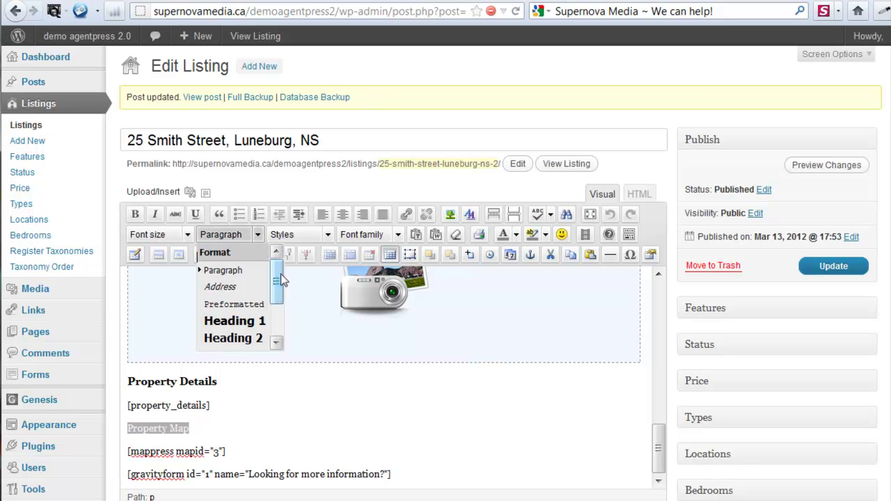
scroll(263, 331, "down", 2)
left_click(251, 292)
left_click(371, 446)
left_click(832, 268)
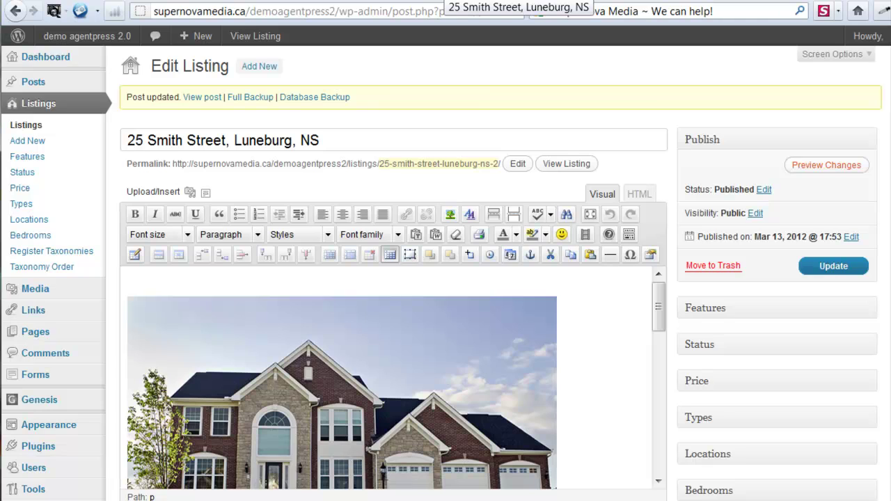
key("ctrl+Tab")
scroll(392, 354, "down", 8)
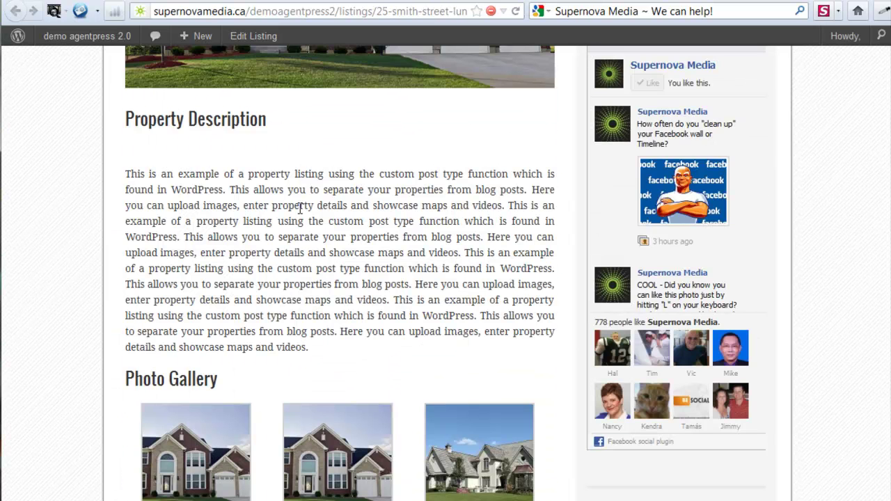
scroll(318, 248, "down", 9)
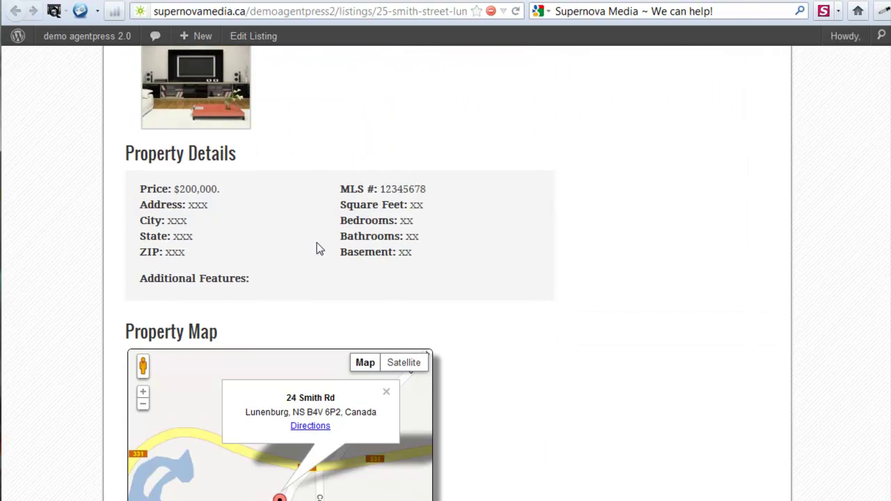
scroll(300, 226, "down", 8)
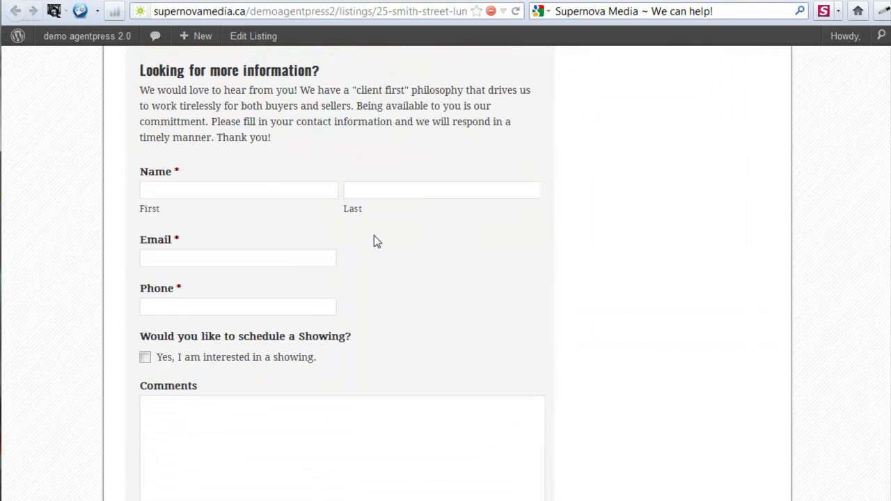
scroll(427, 186, "up", 4)
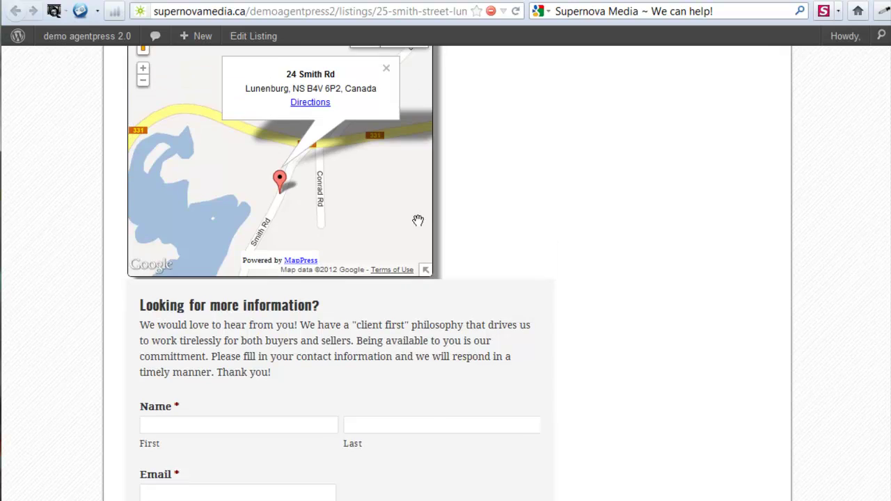
key("alt+Left")
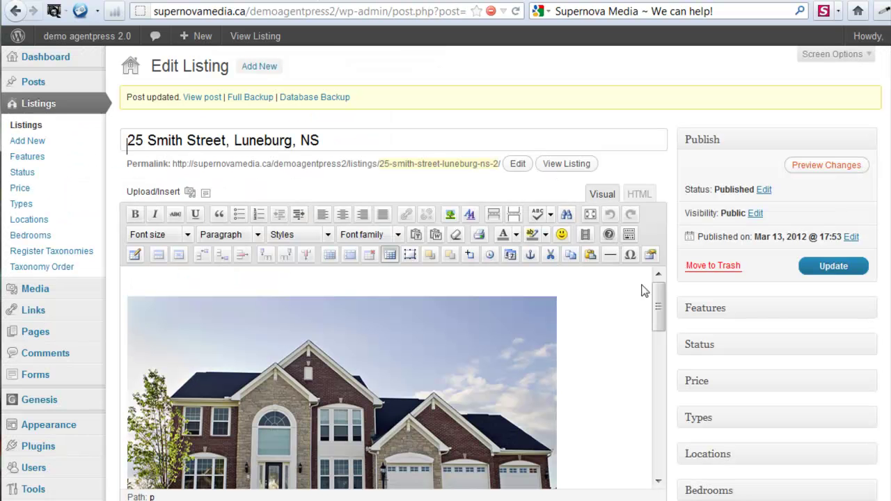
Add fireplace and pool as feature tags on the listing
scroll(604, 335, "down", 2)
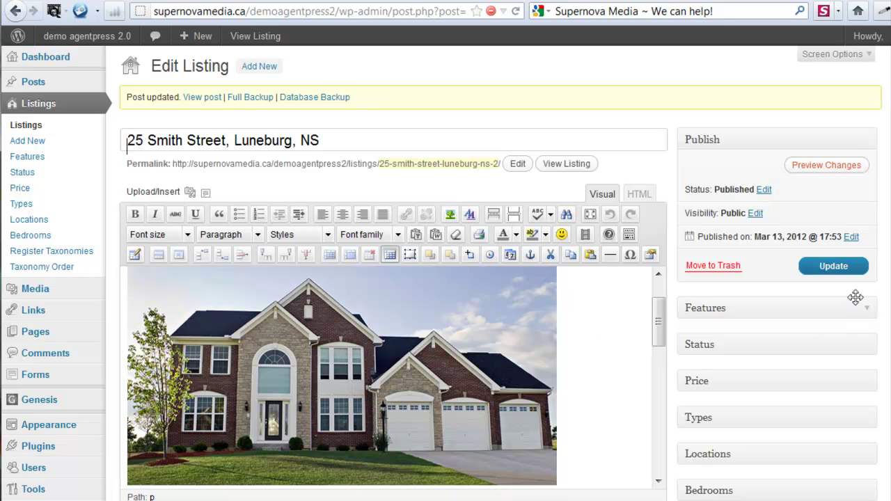
left_click(866, 316)
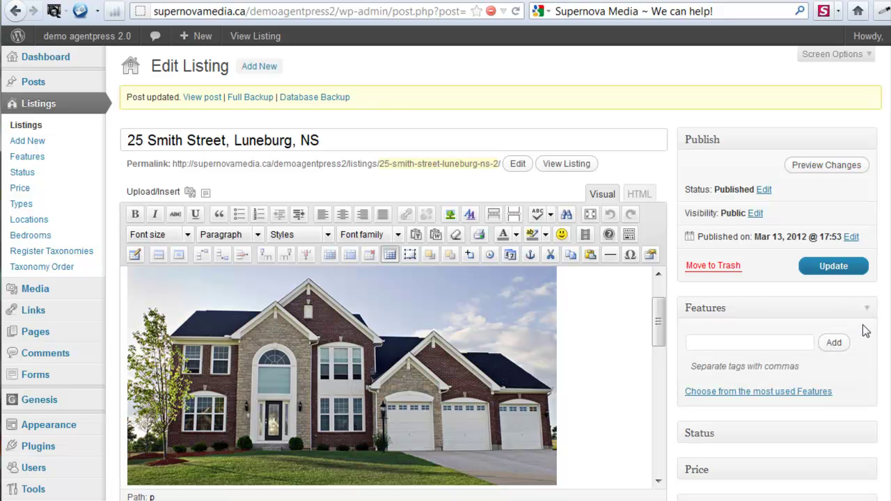
left_click(705, 345)
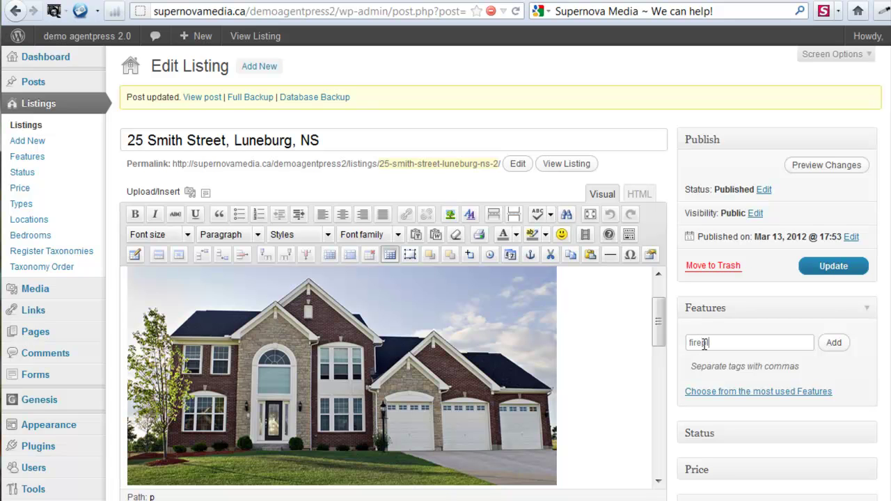
left_click(836, 343)
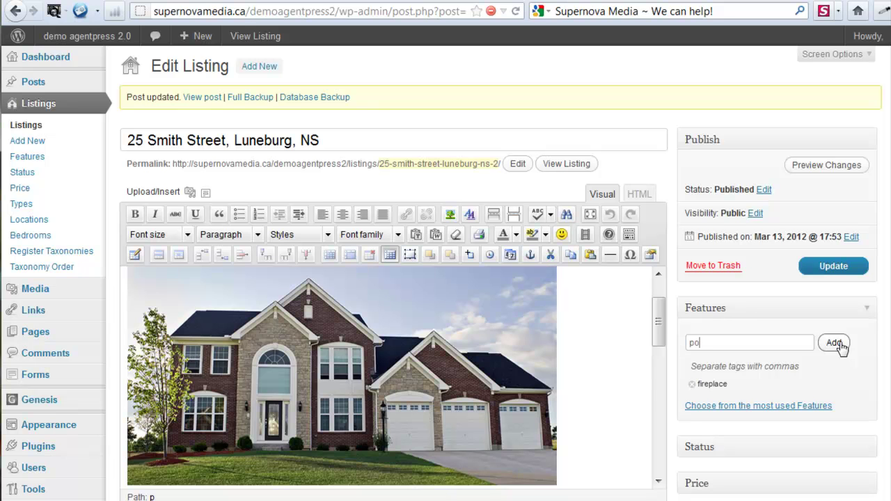
left_click(834, 343)
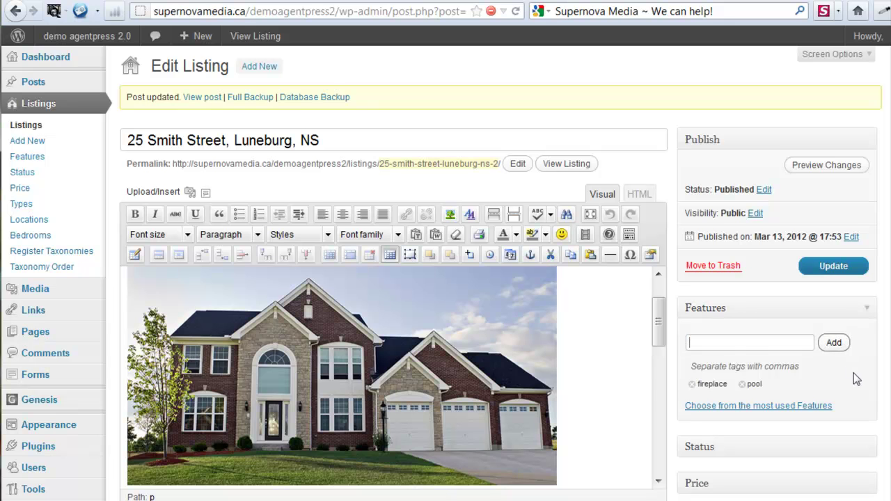
Set the listing status to For Sale and price range to $200k-$299k
scroll(869, 380, "down", 1)
left_click(869, 389)
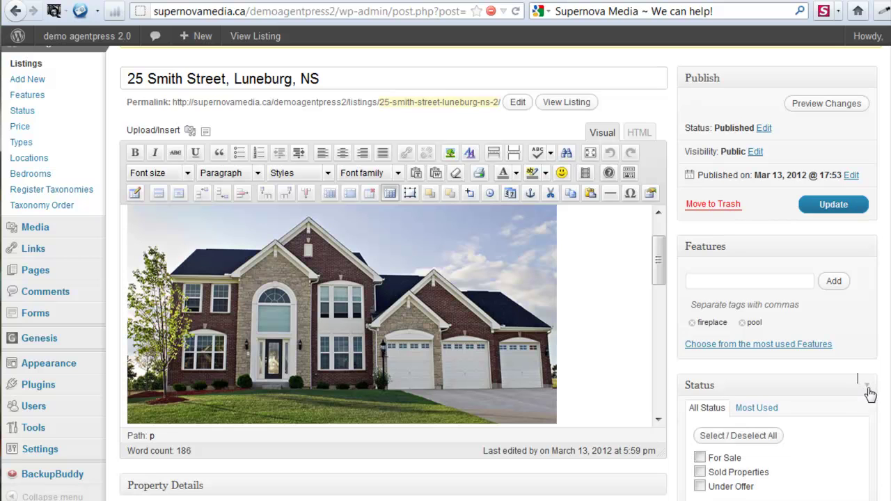
scroll(832, 417, "down", 1)
left_click(699, 397)
scroll(838, 424, "down", 2)
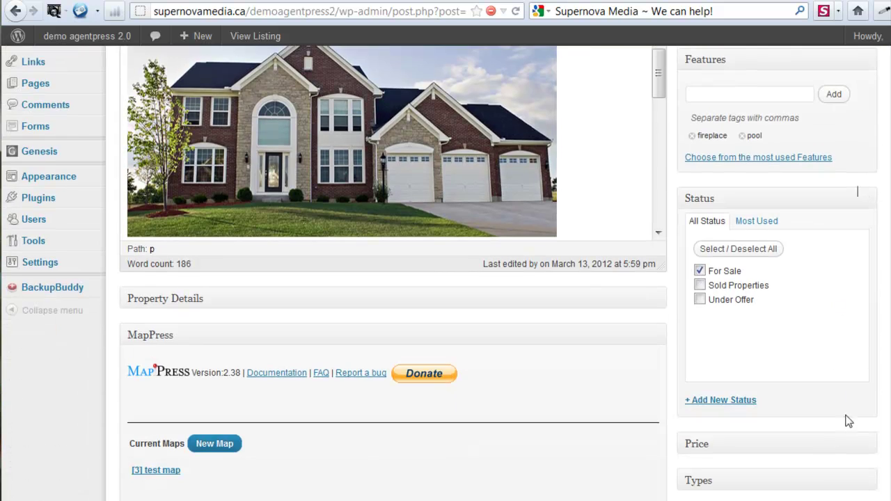
left_click(868, 447)
scroll(867, 448, "down", 3)
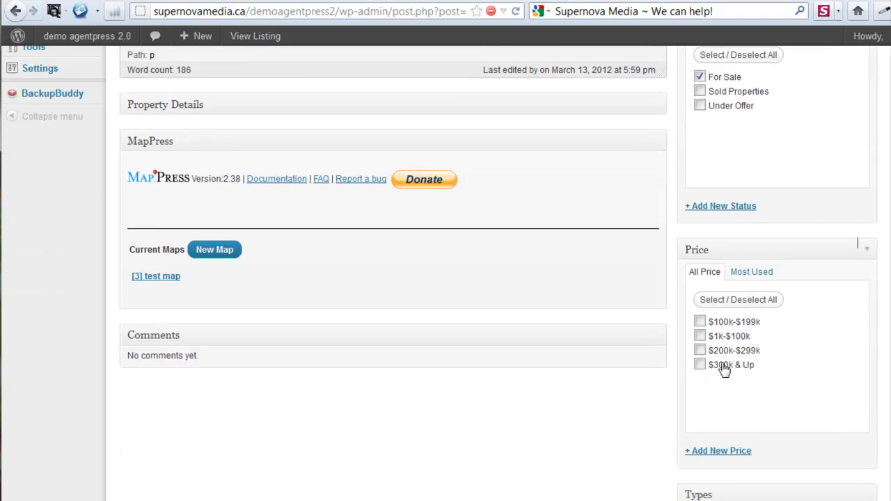
left_click(700, 351)
Mark the listing as a Single Family Dwelling in Lunenburg with 3 BR
scroll(848, 383, "down", 2)
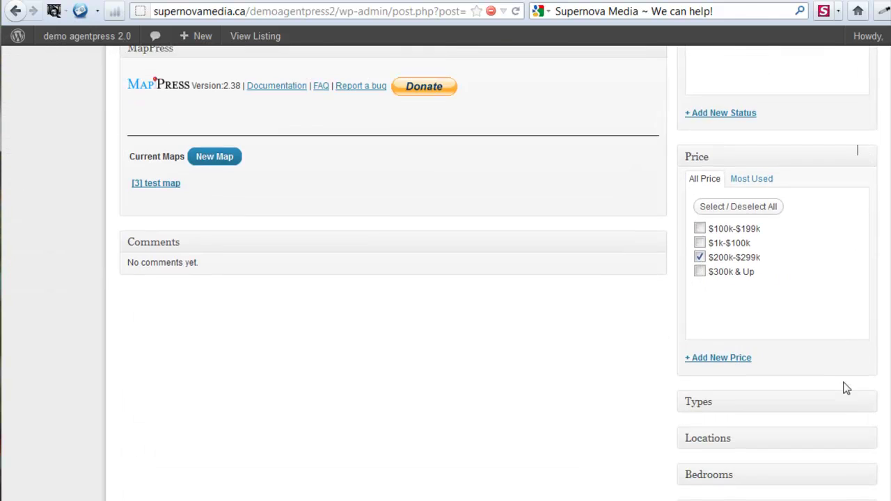
left_click(865, 339)
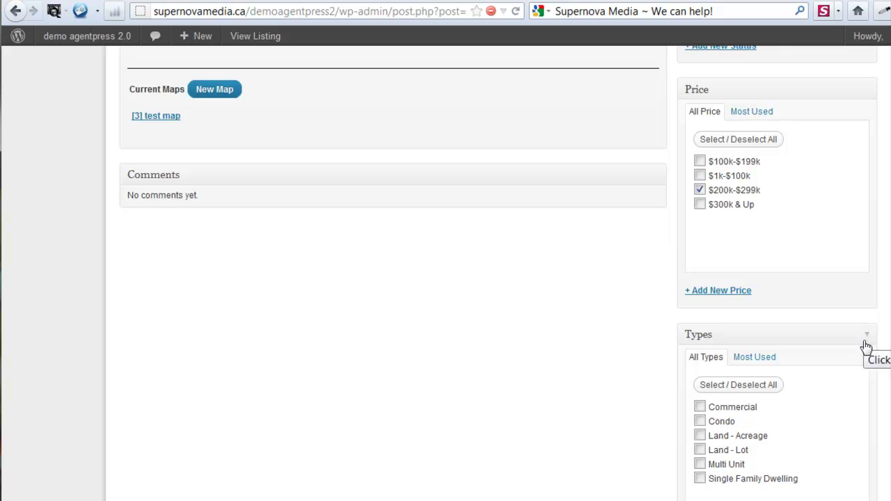
scroll(845, 392, "down", 2)
left_click(700, 354)
scroll(863, 399, "down", 1)
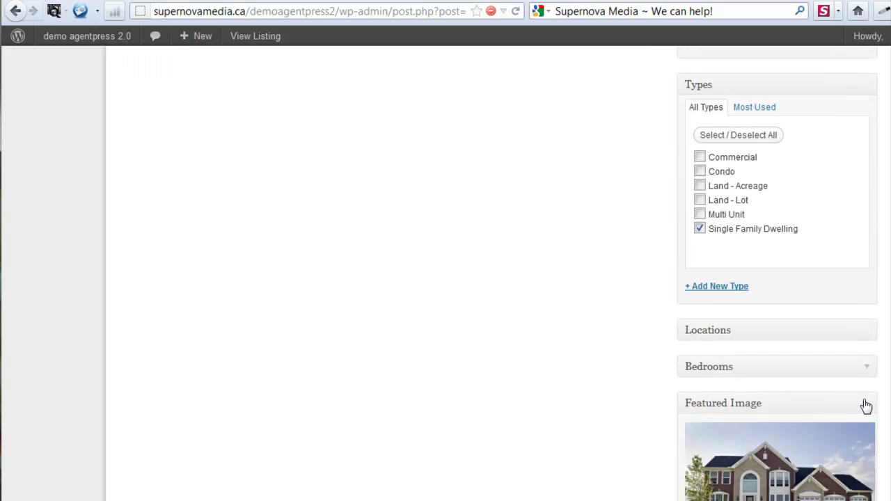
left_click(867, 362)
scroll(854, 376, "down", 1)
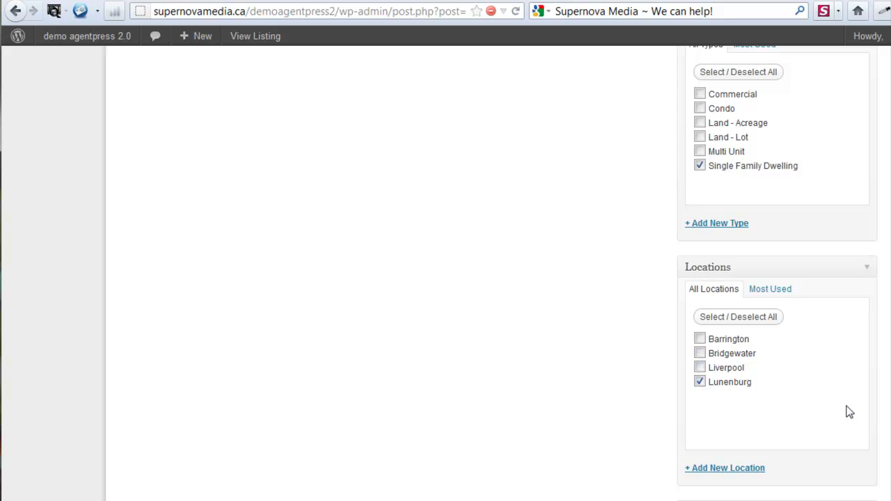
scroll(845, 412, "down", 2)
left_click(864, 353)
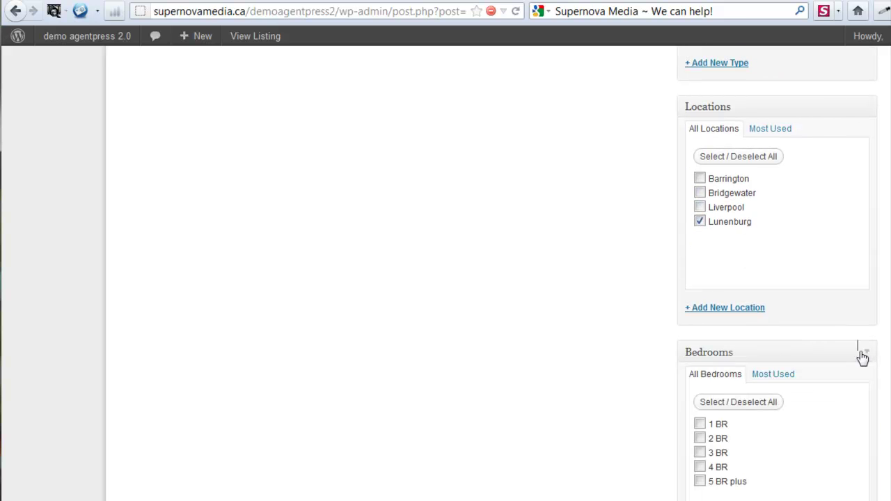
left_click(699, 452)
Update the listing to save the new taxonomy choices
scroll(760, 448, "down", 3)
scroll(760, 439, "up", 1)
scroll(761, 435, "up", 15)
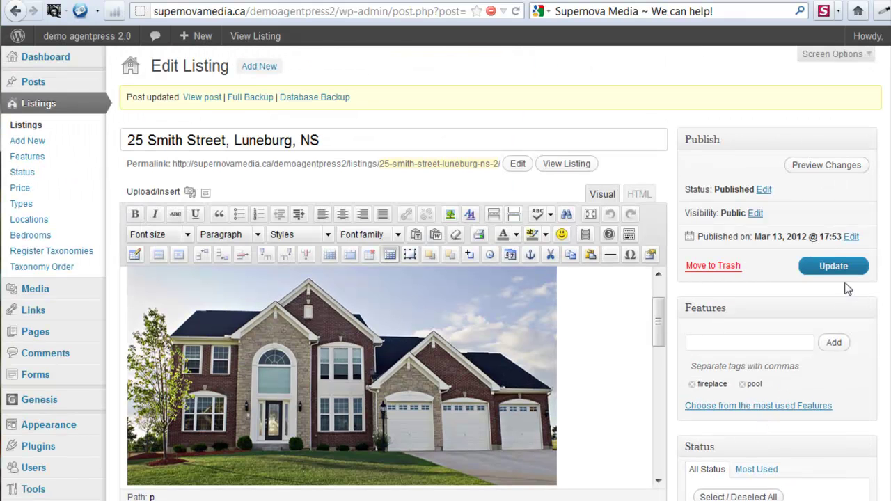
left_click(835, 269)
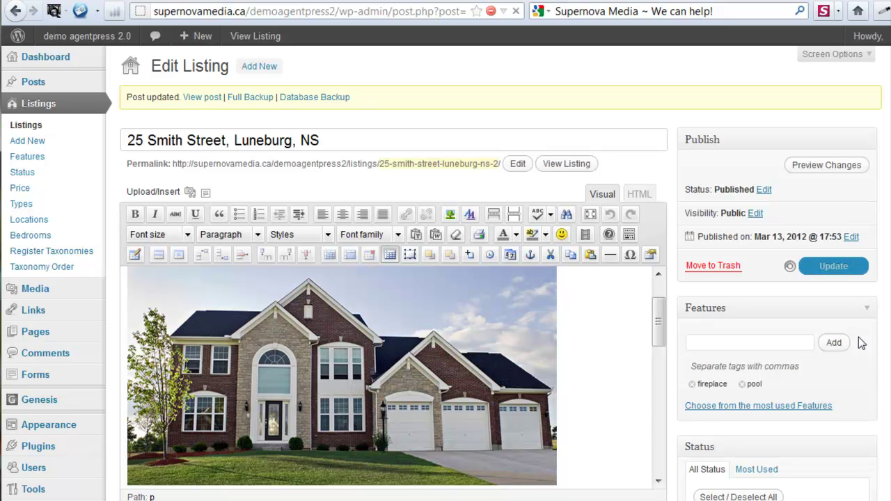
Confirm the Fireplace, pool and For Sale selections, then preview the updated listing
scroll(859, 338, "down", 5)
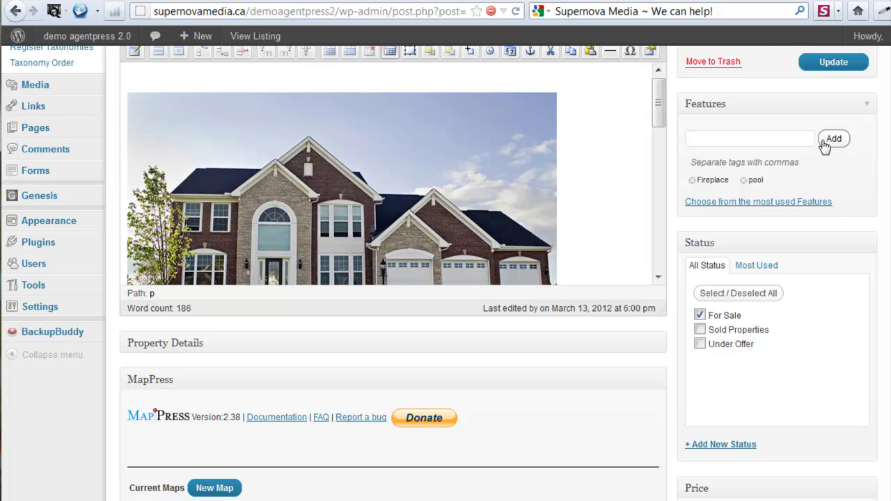
scroll(825, 147, "up", 5)
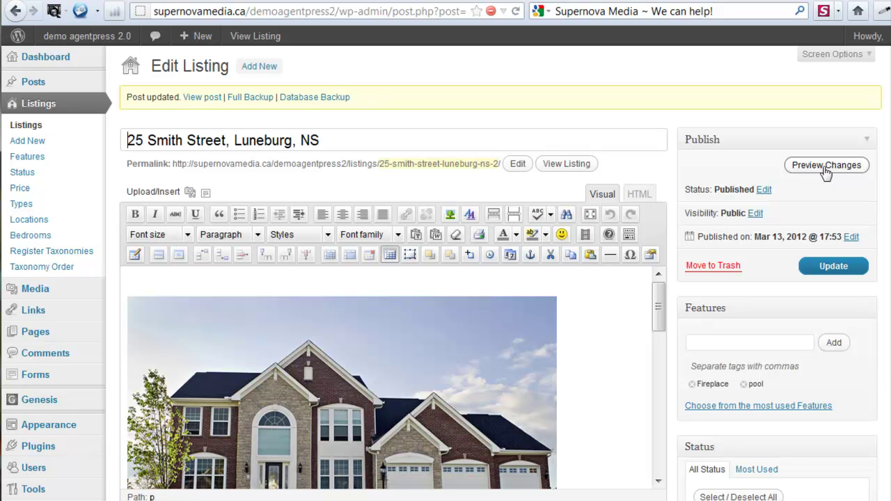
left_click(825, 170)
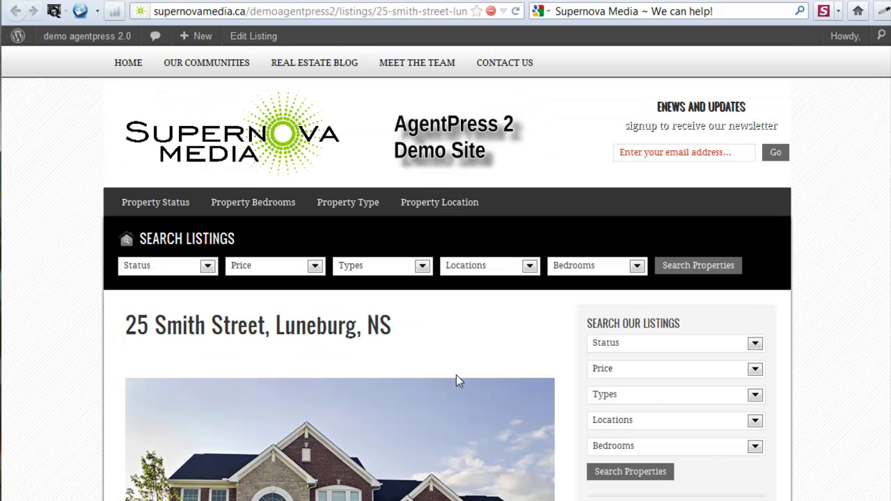
Review the listing's gallery, details, map and contact form, then return to HOME
scroll(457, 376, "down", 10)
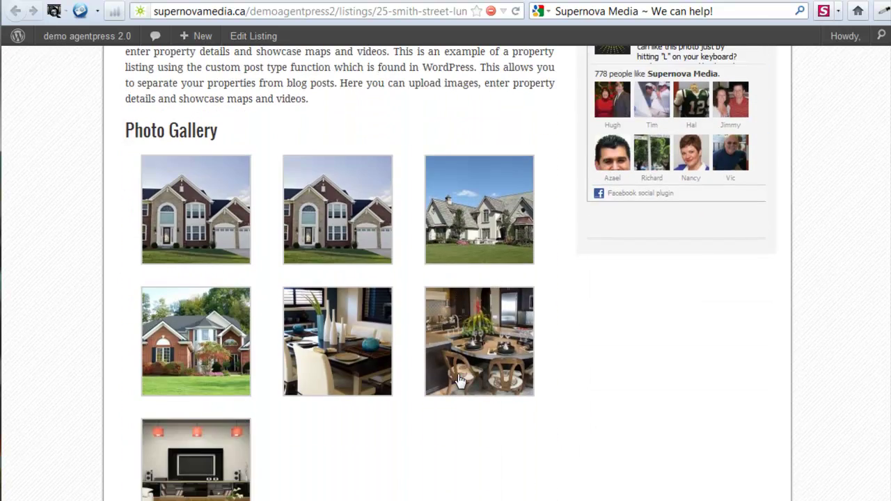
scroll(460, 379, "down", 5)
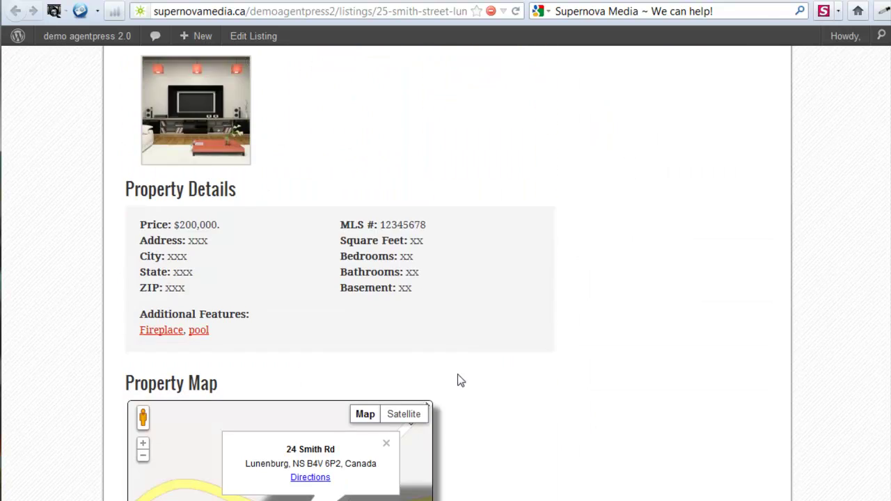
scroll(459, 380, "down", 5)
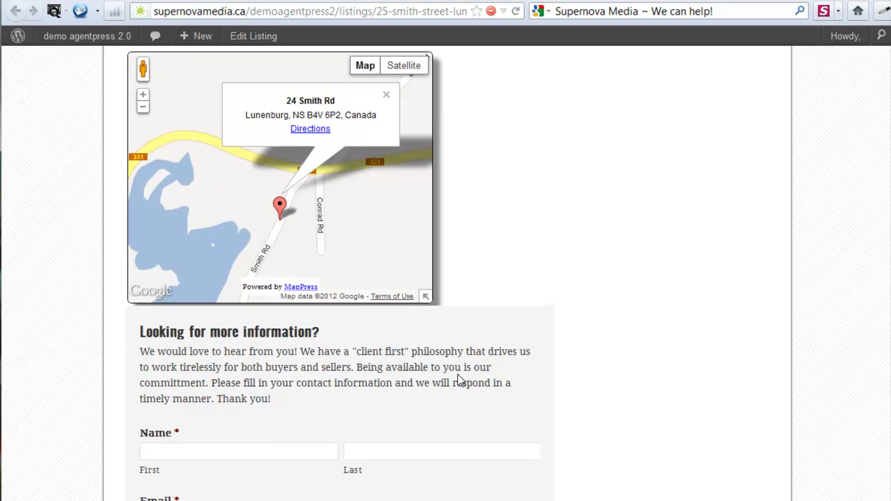
scroll(458, 377, "down", 5)
scroll(458, 373, "up", 12)
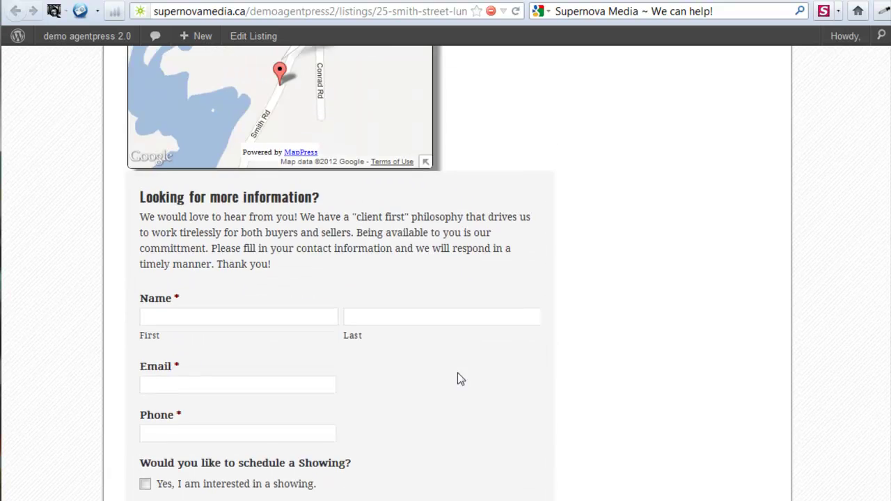
scroll(458, 377, "up", 10)
mouse_move(104, 35)
left_click(126, 63)
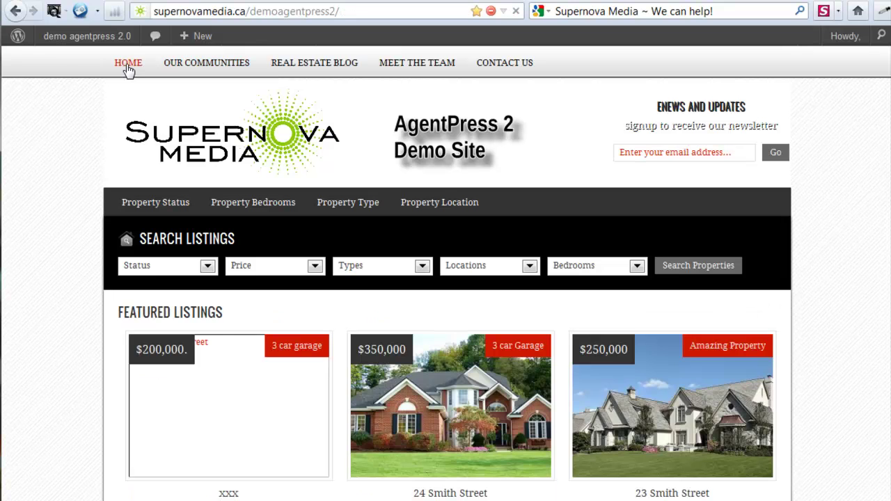
Open the $350,000 24 Smith Street listing from Featured Listings and review it
scroll(434, 442, "down", 3)
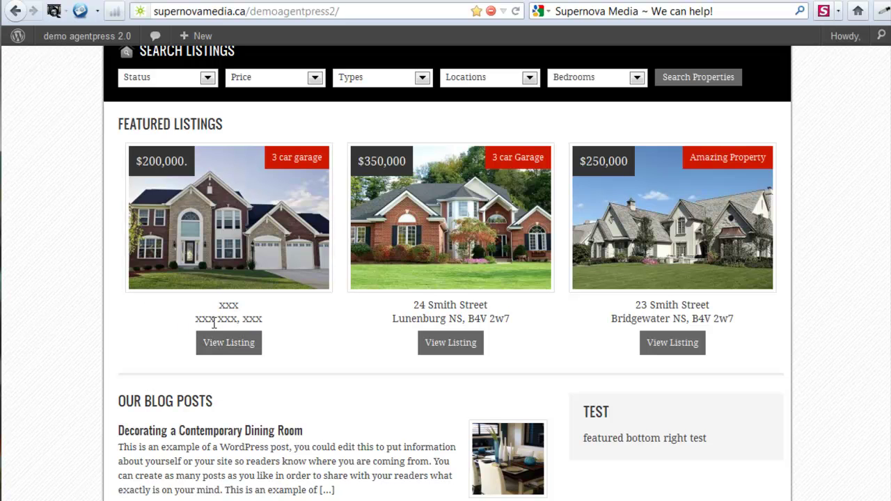
left_click(449, 348)
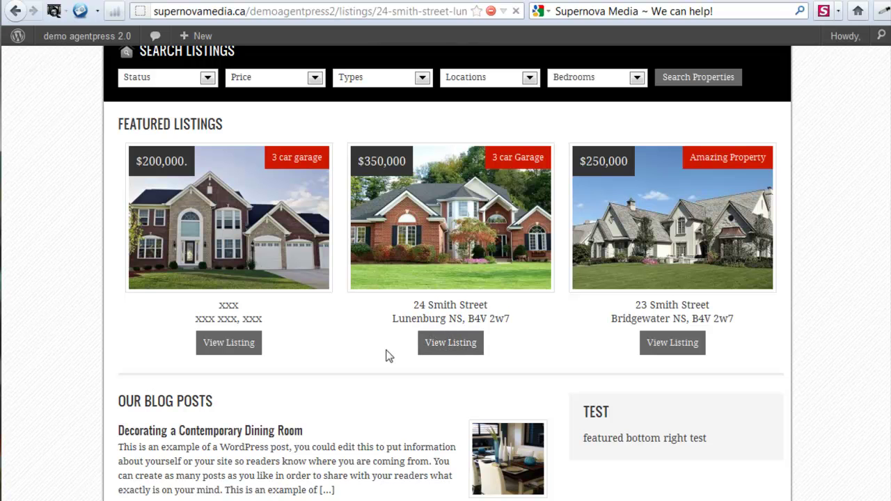
scroll(393, 355, "down", 6)
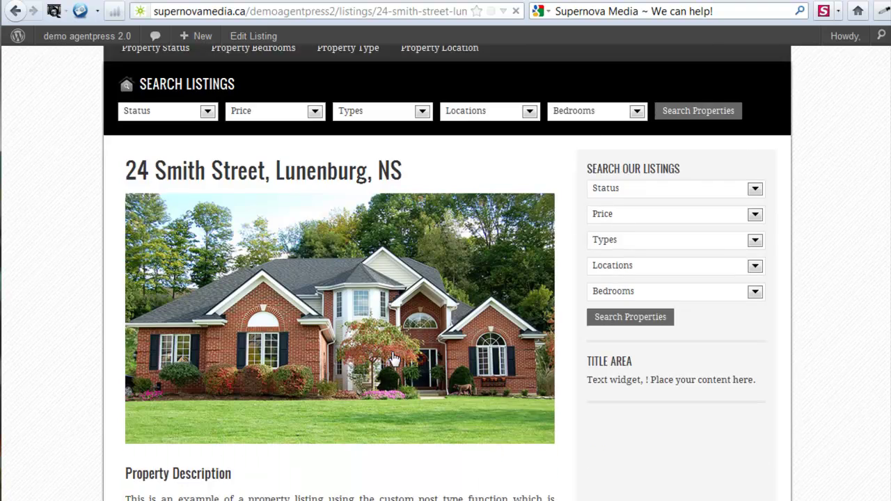
scroll(393, 354, "down", 5)
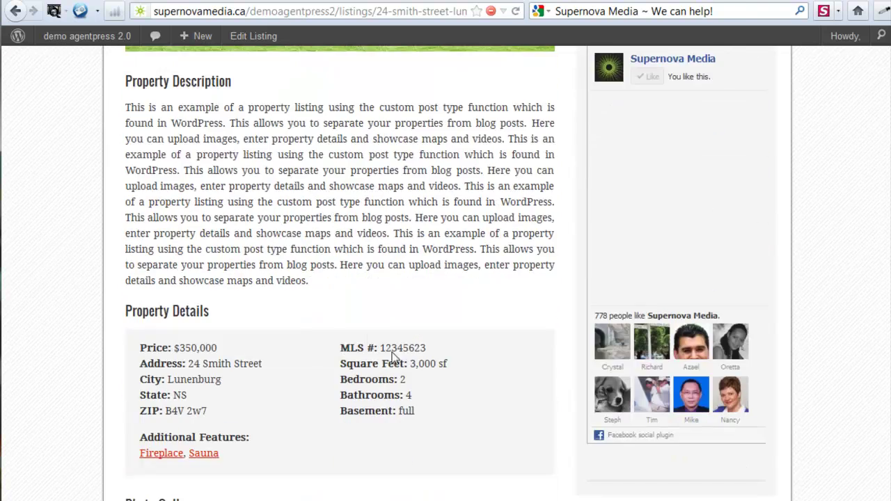
scroll(327, 355, "down", 5)
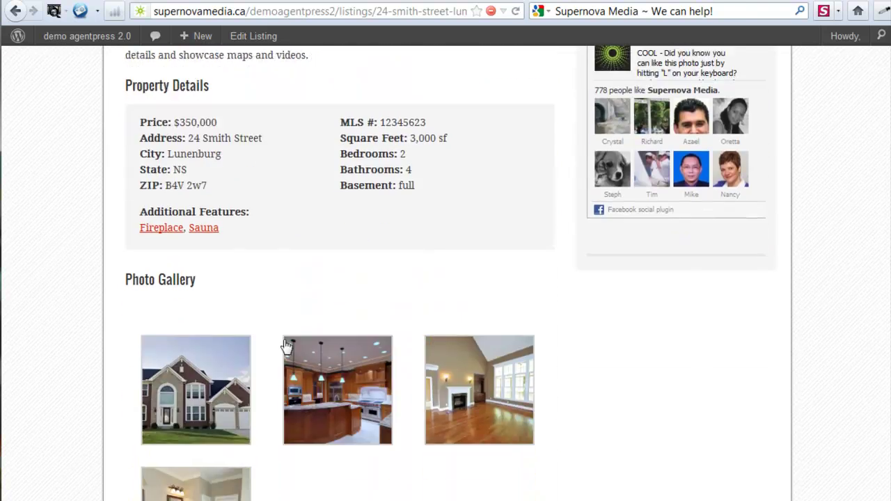
scroll(294, 454, "down", 8)
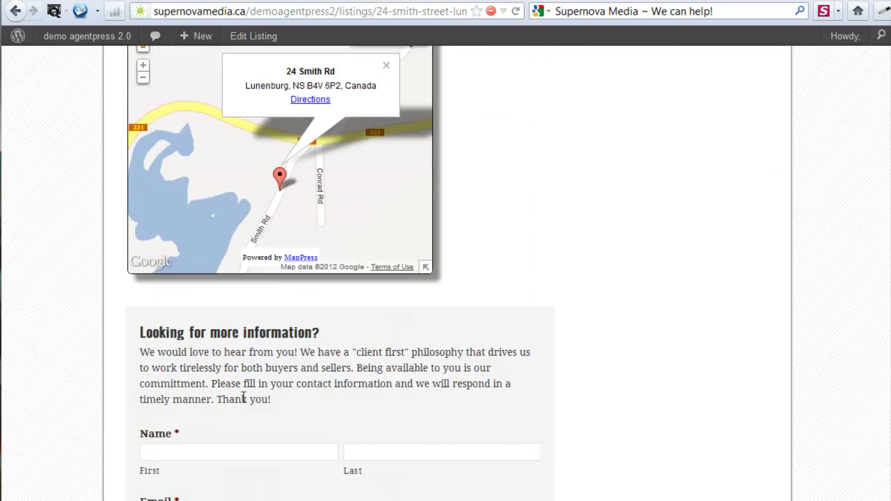
scroll(299, 392, "down", 4)
scroll(324, 372, "up", 10)
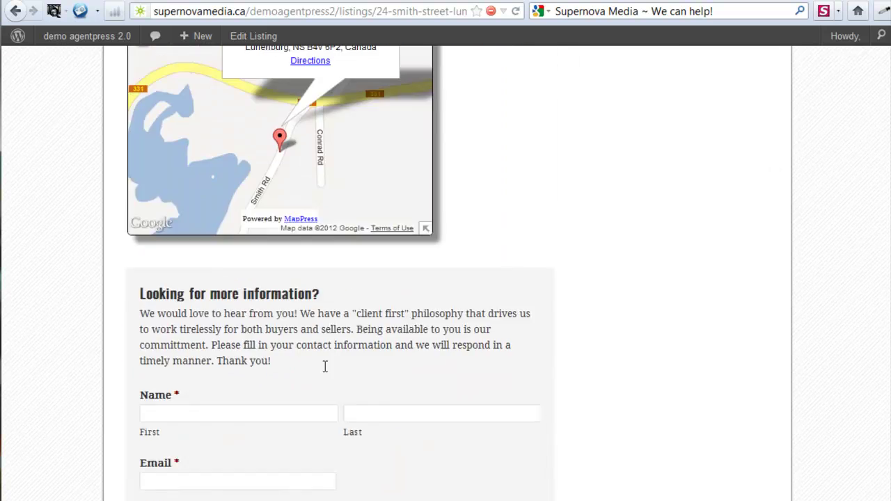
scroll(517, 325, "up", 10)
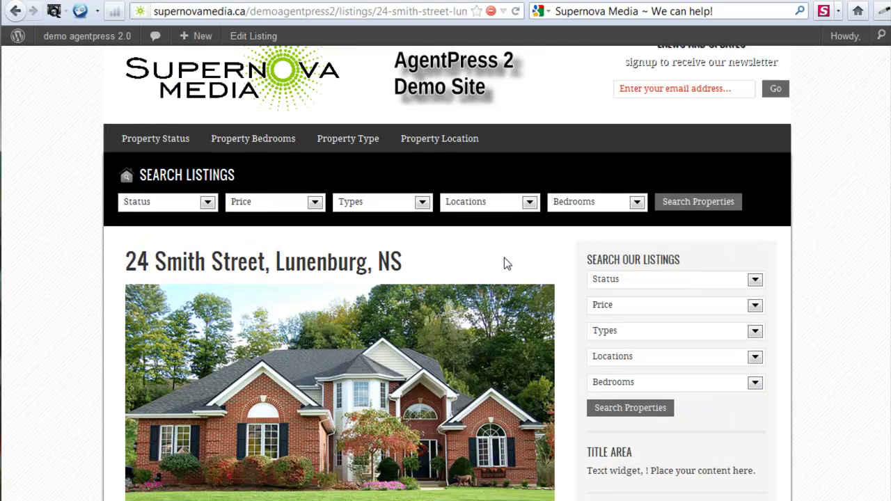
Search listings by type Single Family Dwelling, showing five matching properties
left_click(315, 235)
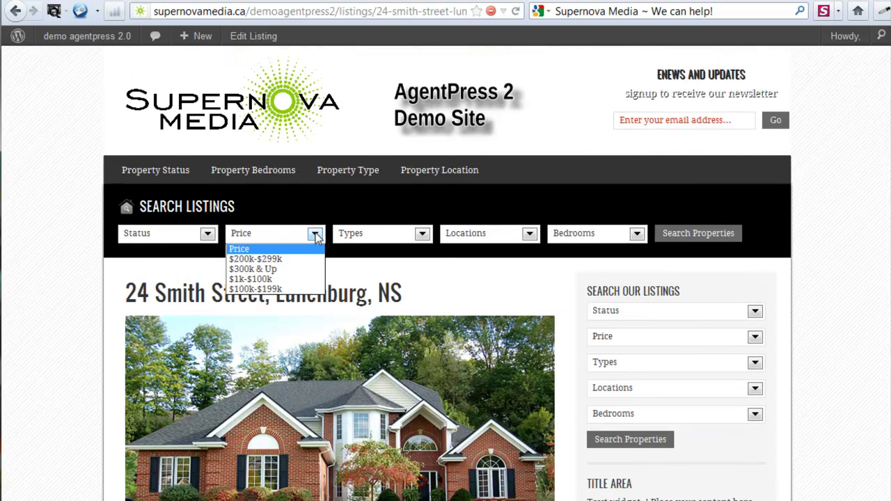
left_click(427, 238)
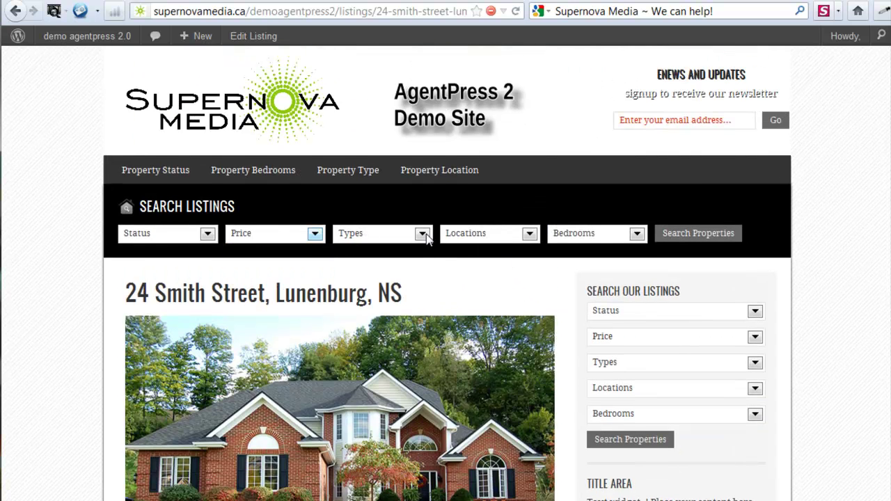
left_click(423, 235)
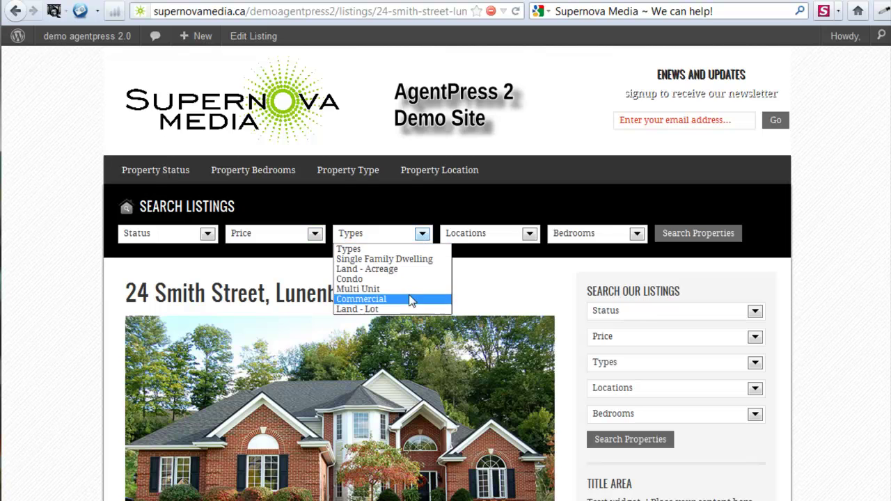
left_click(410, 264)
left_click(678, 241)
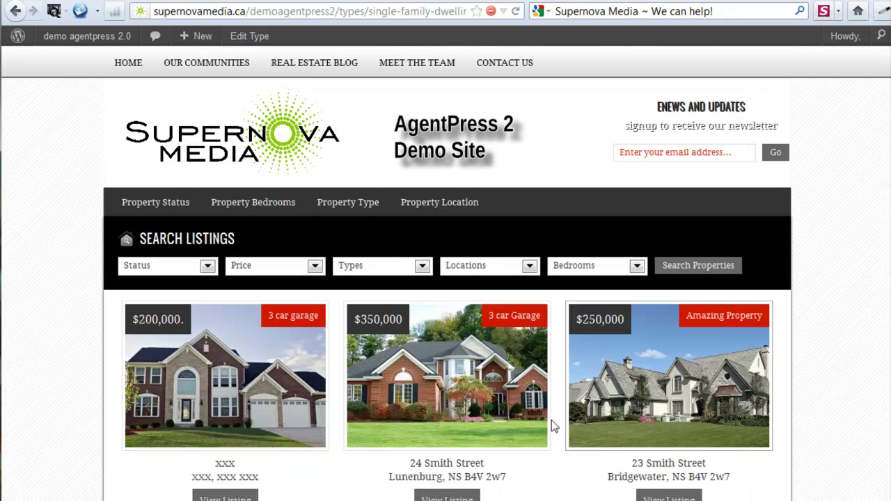
scroll(320, 391, "down", 5)
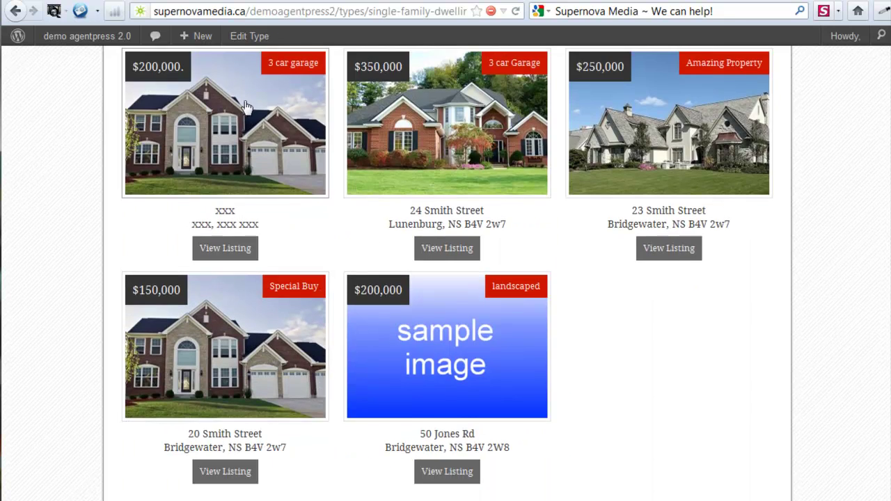
scroll(708, 375, "up", 2)
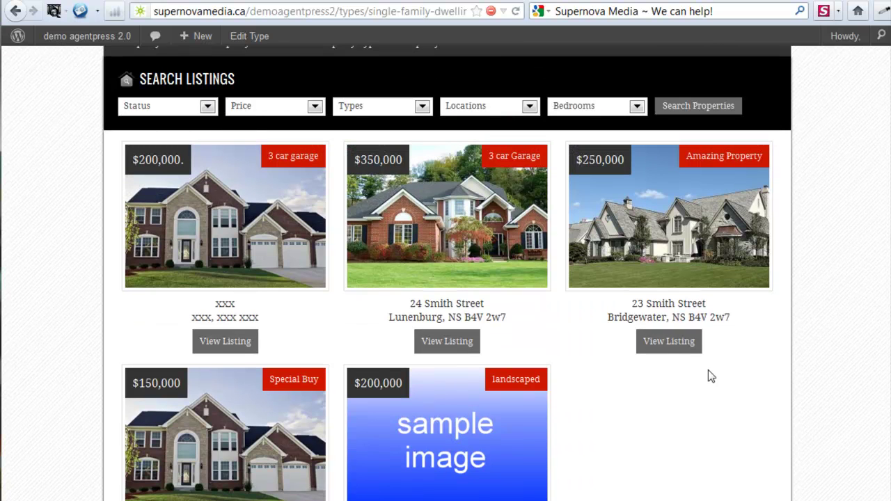